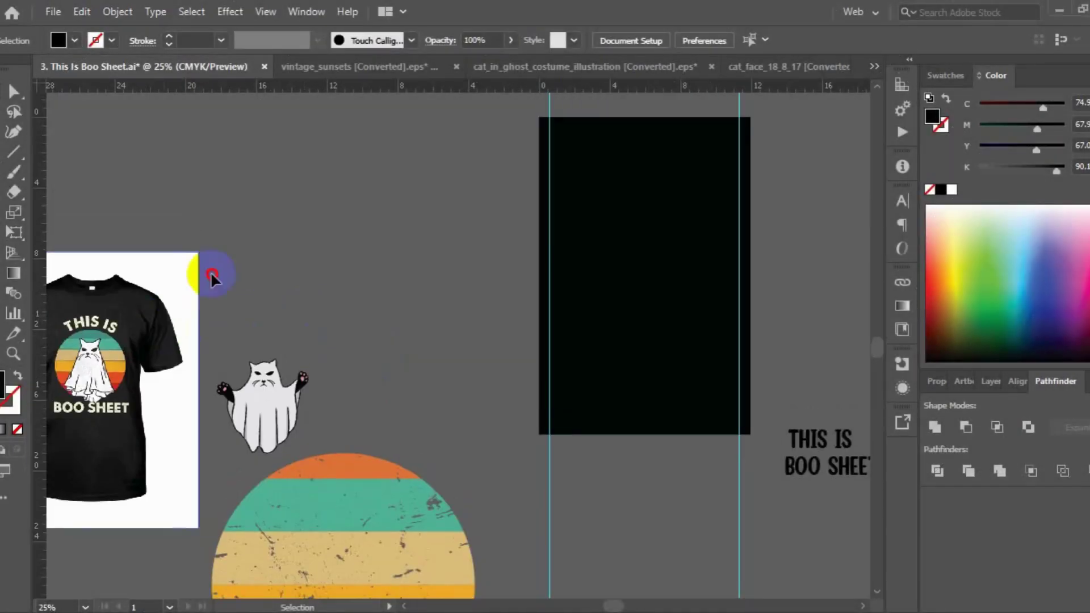
# - Move the T-shirt reference image up and to the right, beside the black artboard
pyautogui.moveTo(193, 345)
pyautogui.mouseDown()
pyautogui.moveTo(255, 294)
pyautogui.moveTo(517, 216)
pyautogui.mouseUp()
pyautogui.click(642, 503)
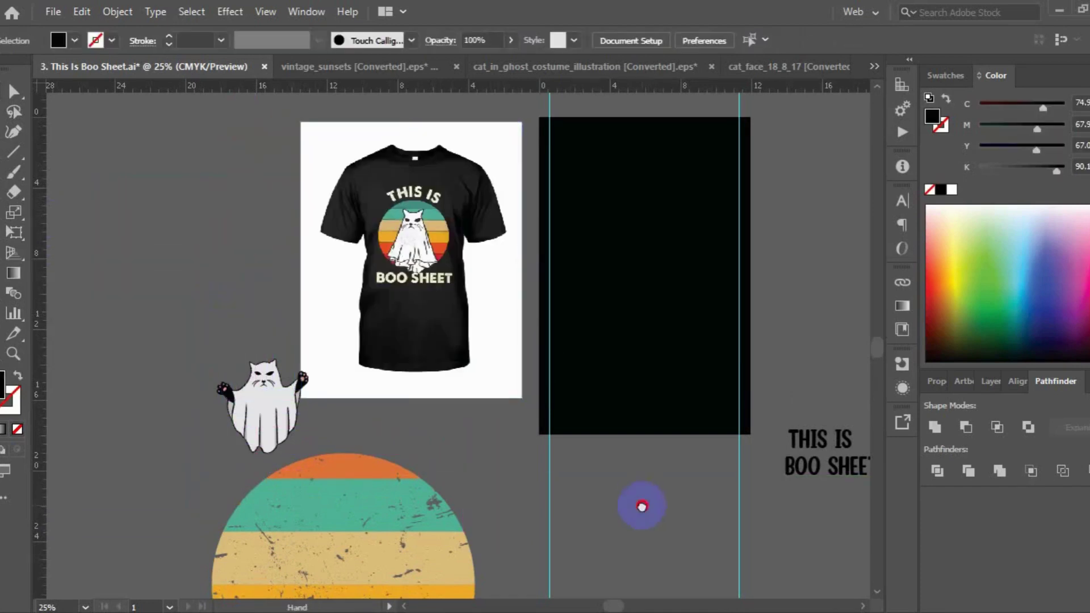
pyautogui.moveTo(642, 503); pyautogui.dragTo(558, 500)
# - Shrink the striped sunset circle to about 10 inches and centre it on the black artboard
pyautogui.click(346, 512)
pyautogui.moveTo(392, 447)
pyautogui.mouseDown()
pyautogui.moveTo(387, 481)
pyautogui.moveTo(340, 500)
pyautogui.mouseUp()
pyautogui.moveTo(304, 546)
pyautogui.mouseDown()
pyautogui.moveTo(606, 230)
pyautogui.moveTo(607, 262)
pyautogui.mouseUp()
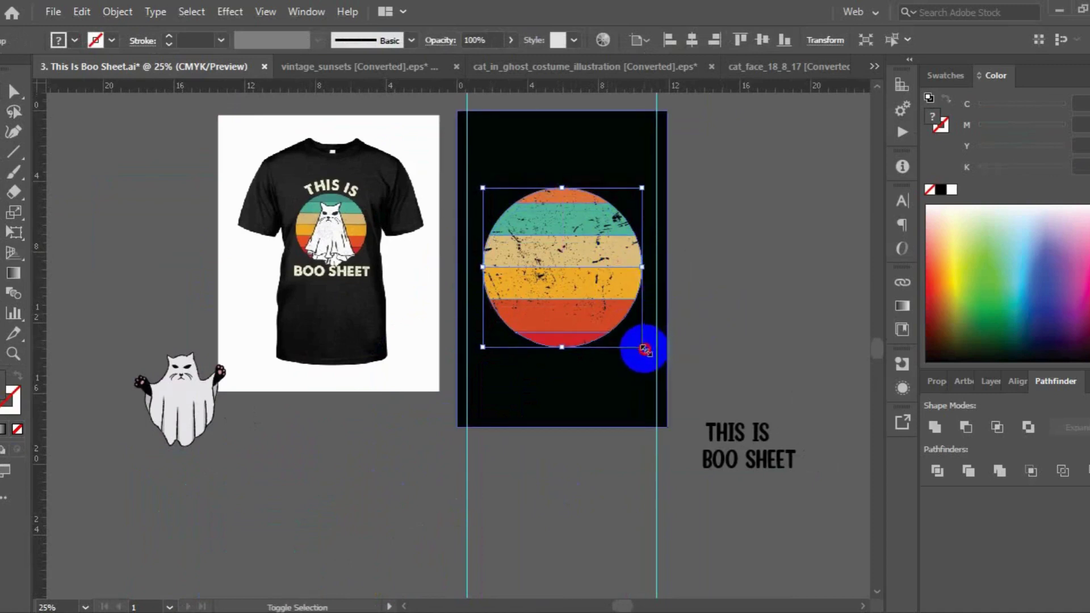
pyautogui.moveTo(646, 349); pyautogui.dragTo(651, 353)
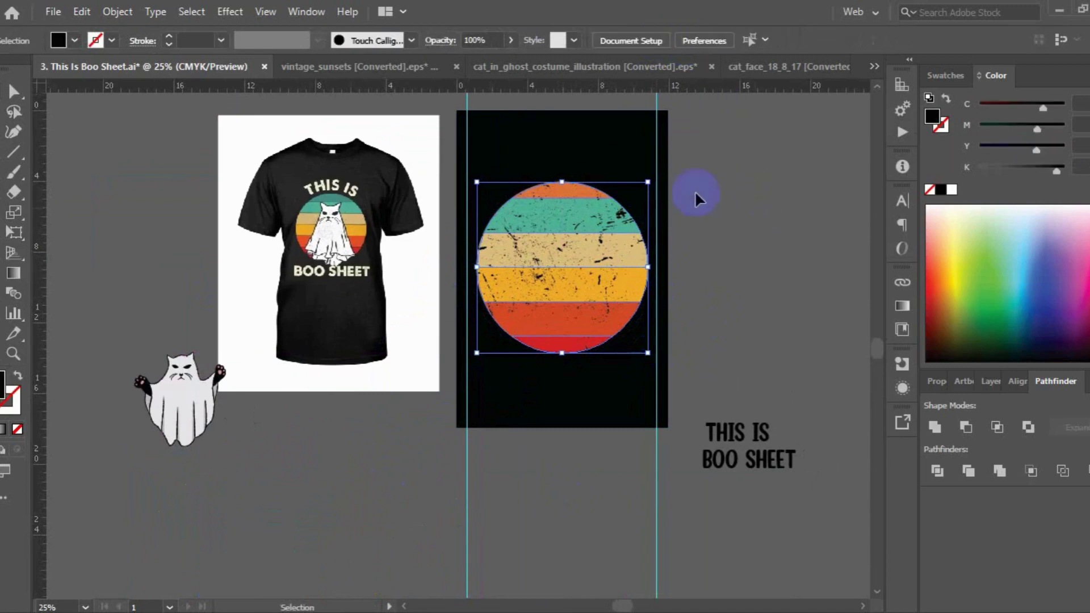
pyautogui.click(588, 157)
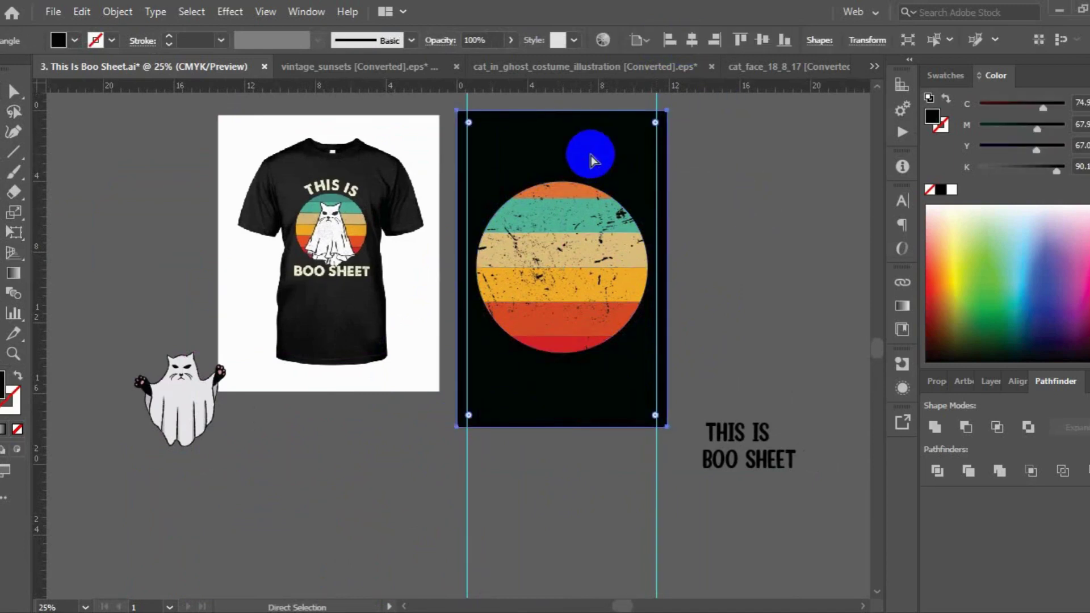
# - Centre the ghost cat horizontally and vertically on the artboard
pyautogui.press('v')
pyautogui.hotkey('ctrl', 'shift', 'a')
pyautogui.click(209, 386)
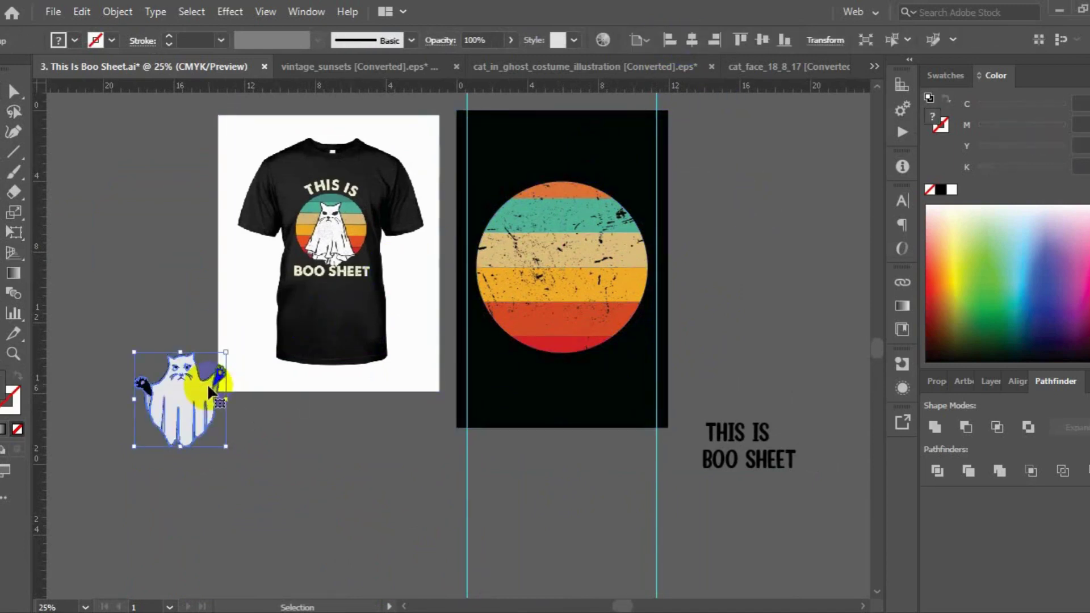
pyautogui.click(693, 40)
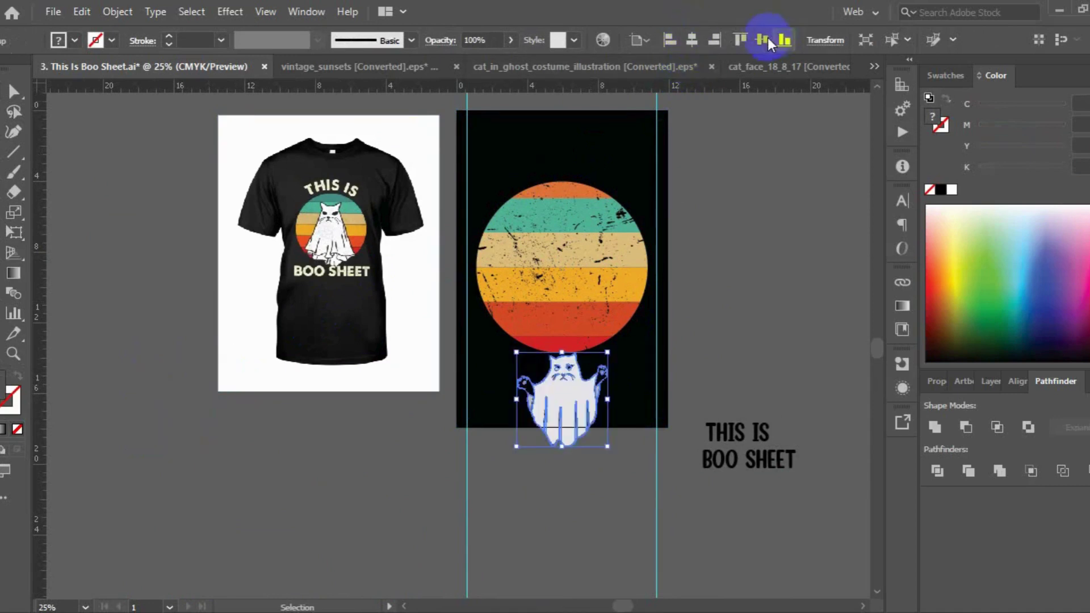
pyautogui.click(763, 41)
# - Bring the ghost cat to the front, then enlarge it and centre it over the circle
pyautogui.rightClick(585, 276)
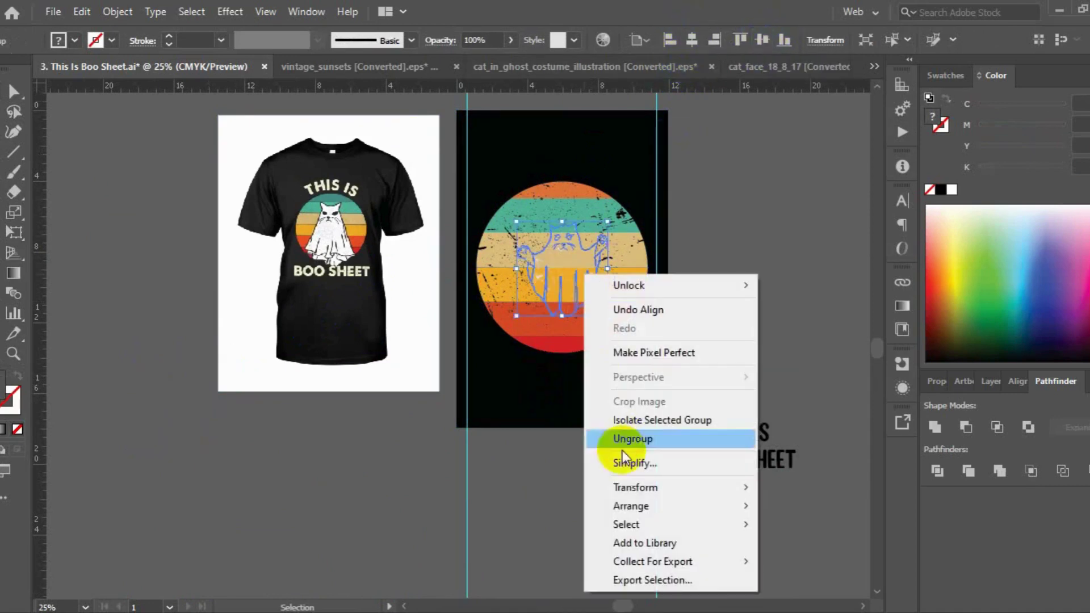
pyautogui.moveTo(631, 506)
pyautogui.click(805, 510)
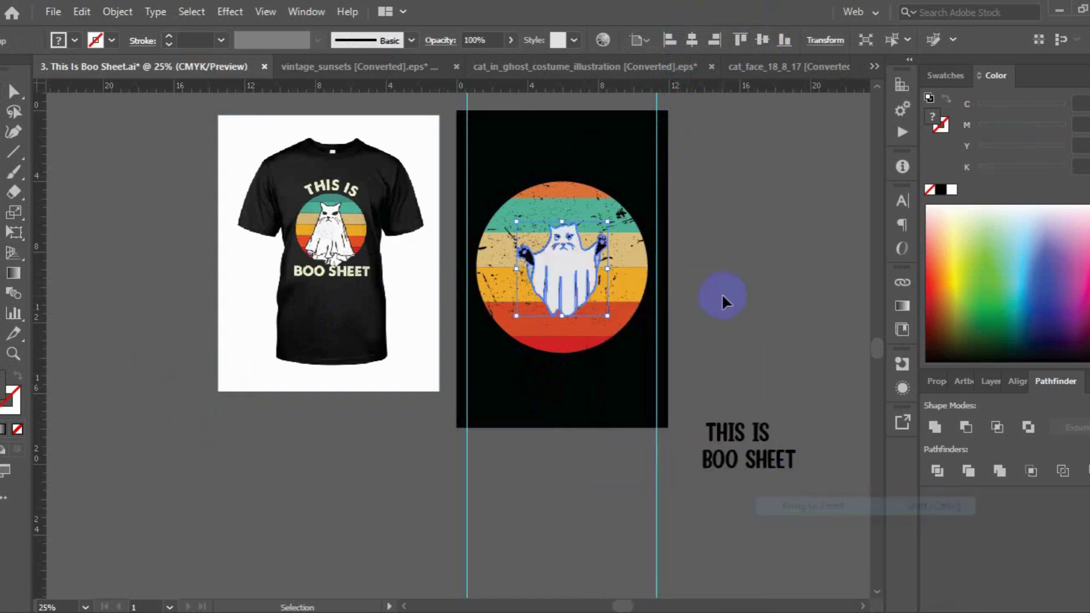
pyautogui.click(721, 293)
pyautogui.click(574, 283)
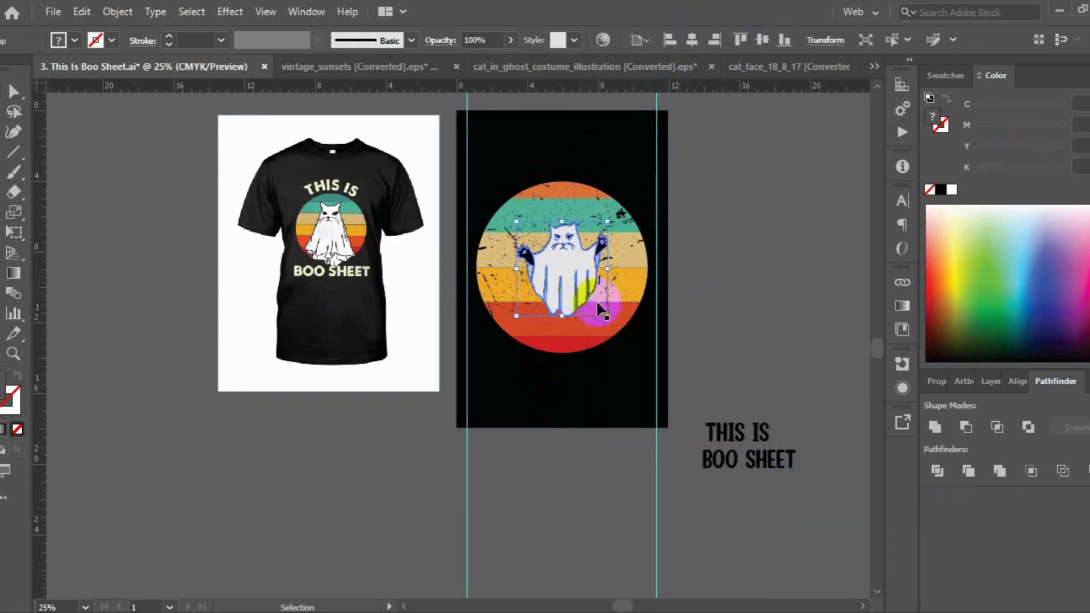
pyautogui.moveTo(609, 321)
pyautogui.mouseDown()
pyautogui.moveTo(631, 352)
pyautogui.moveTo(630, 340)
pyautogui.mouseUp()
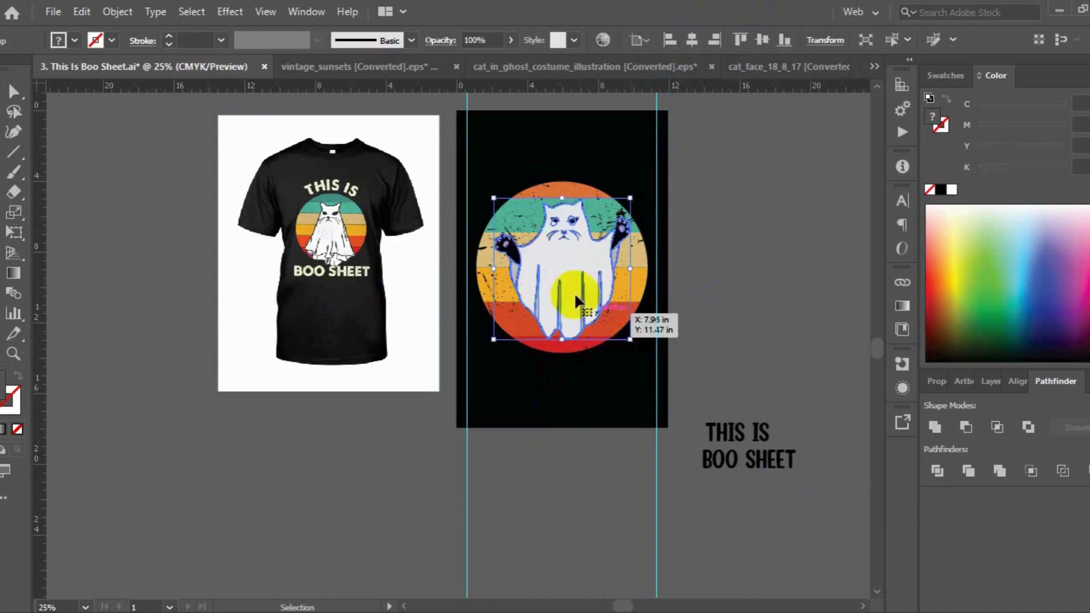
pyautogui.moveTo(572, 293); pyautogui.dragTo(568, 302)
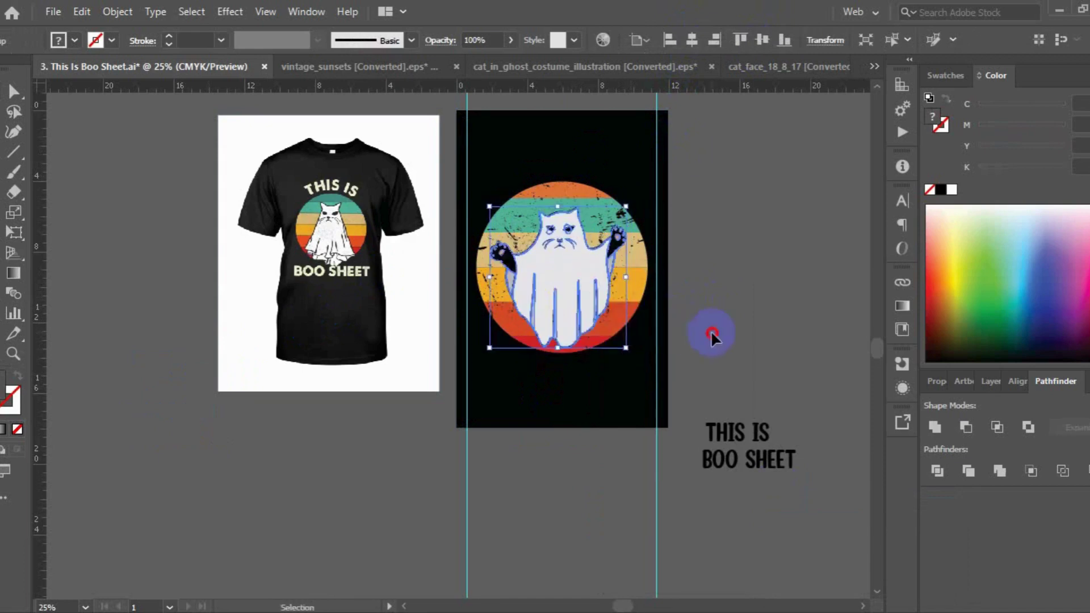
pyautogui.click(711, 335)
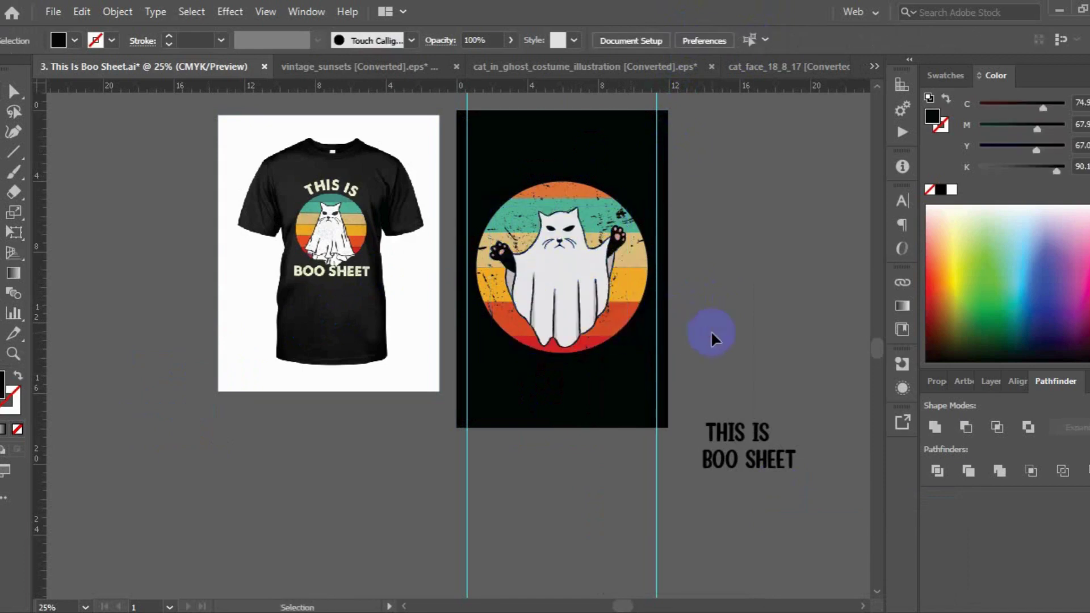
# - Stack the THIS IS and BOO SHEET text to the left and colour both the tan stripe colour
pyautogui.moveTo(727, 428); pyautogui.dragTo(282, 442)
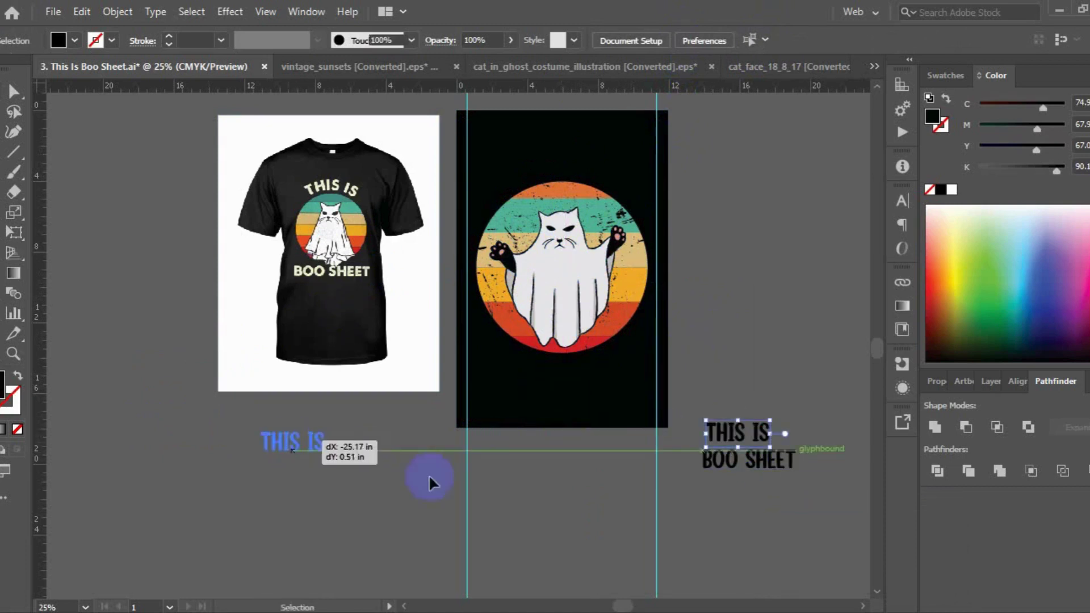
pyautogui.moveTo(726, 456)
pyautogui.mouseDown()
pyautogui.moveTo(342, 482)
pyautogui.moveTo(318, 468)
pyautogui.mouseUp()
pyautogui.moveTo(225, 449); pyautogui.dragTo(373, 519)
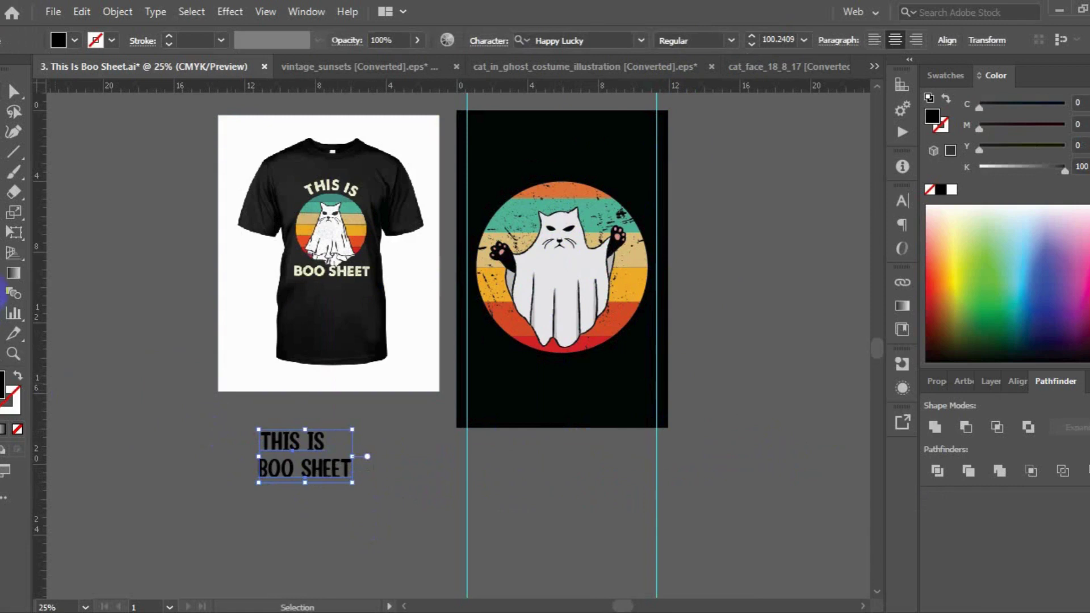
pyautogui.press('i')
pyautogui.click(638, 250)
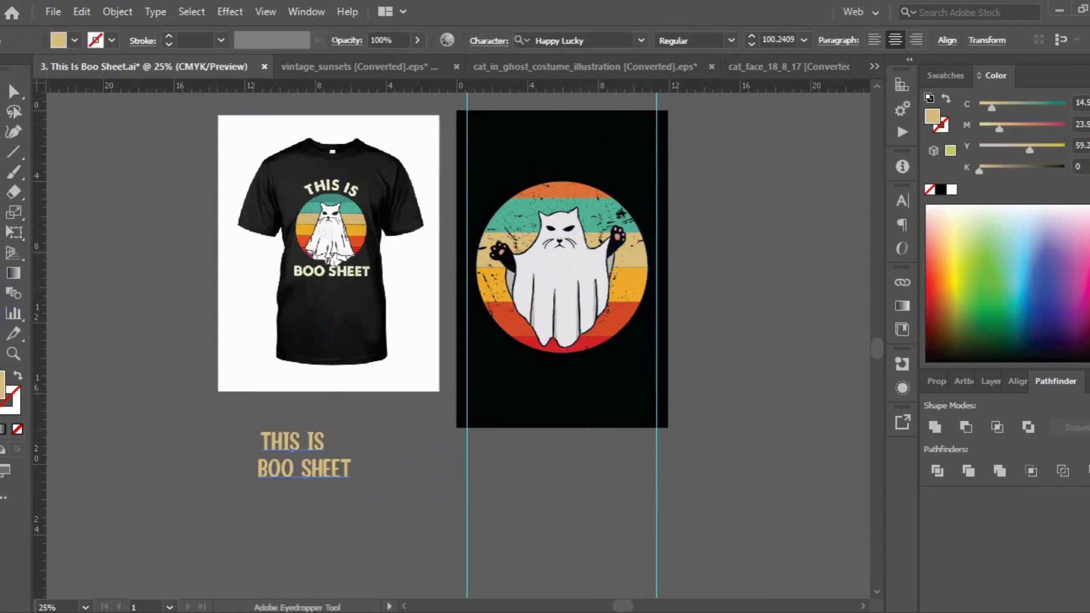
# - Set the THIS IS / BOO SHEET text in the Balbeer Rustic font
pyautogui.click(662, 33)
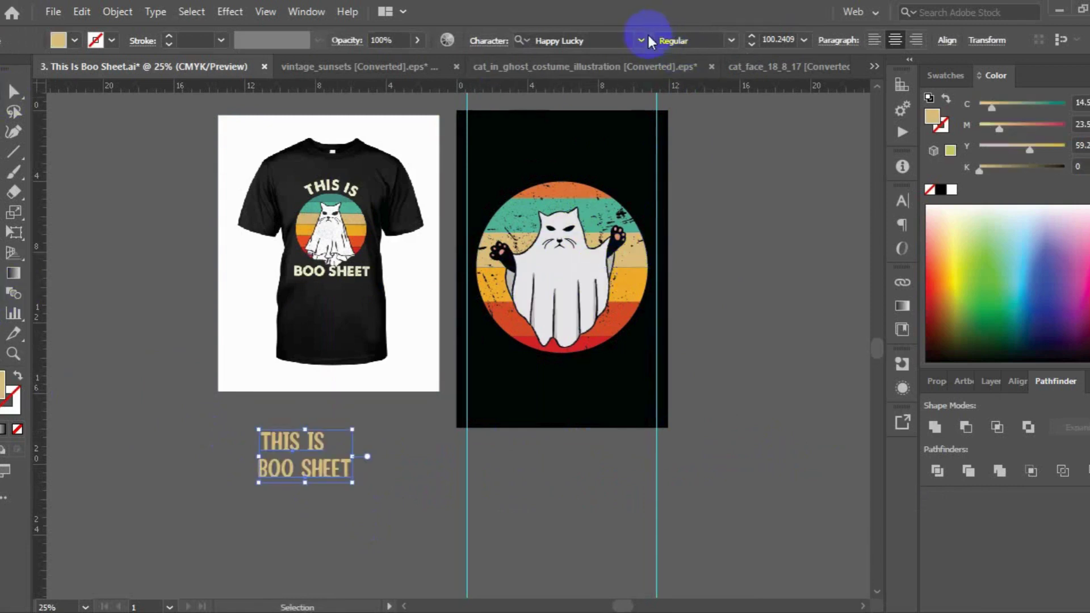
pyautogui.click(641, 40)
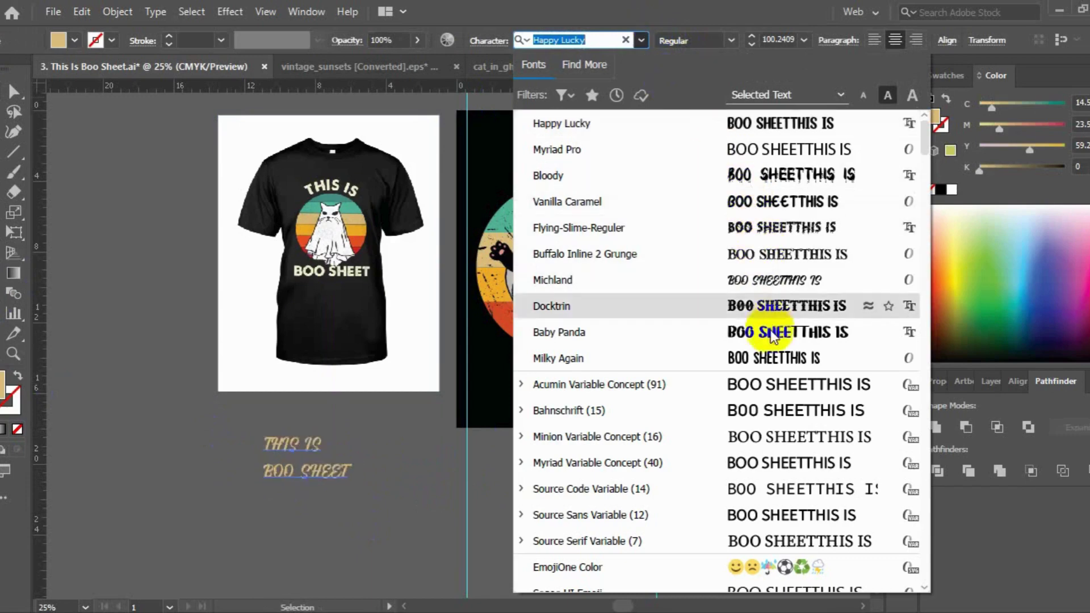
pyautogui.scroll(-1, 773, 335)
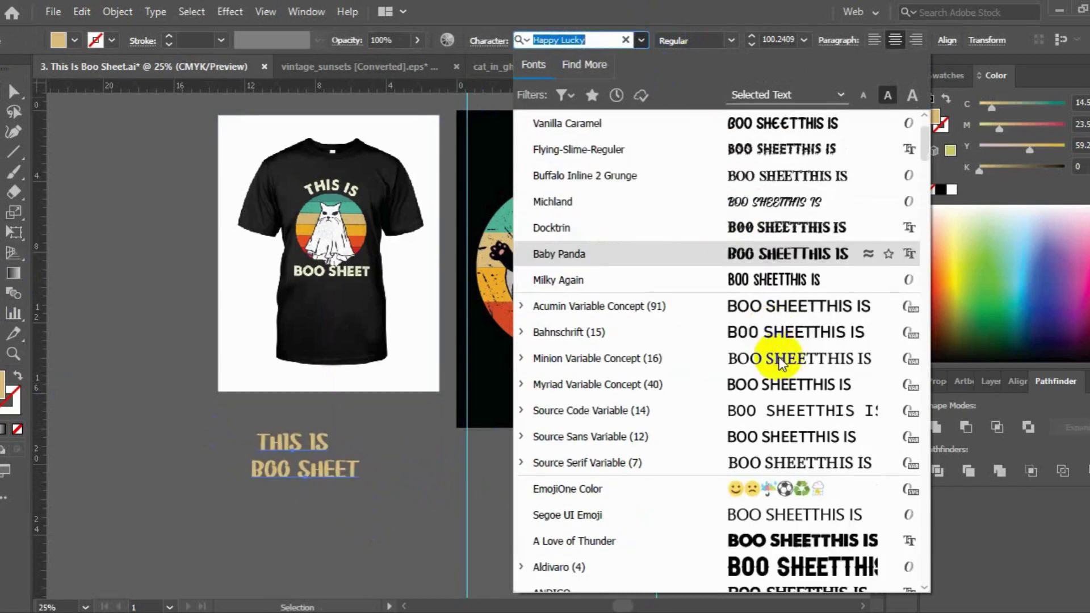
pyautogui.scroll(-1, 781, 360)
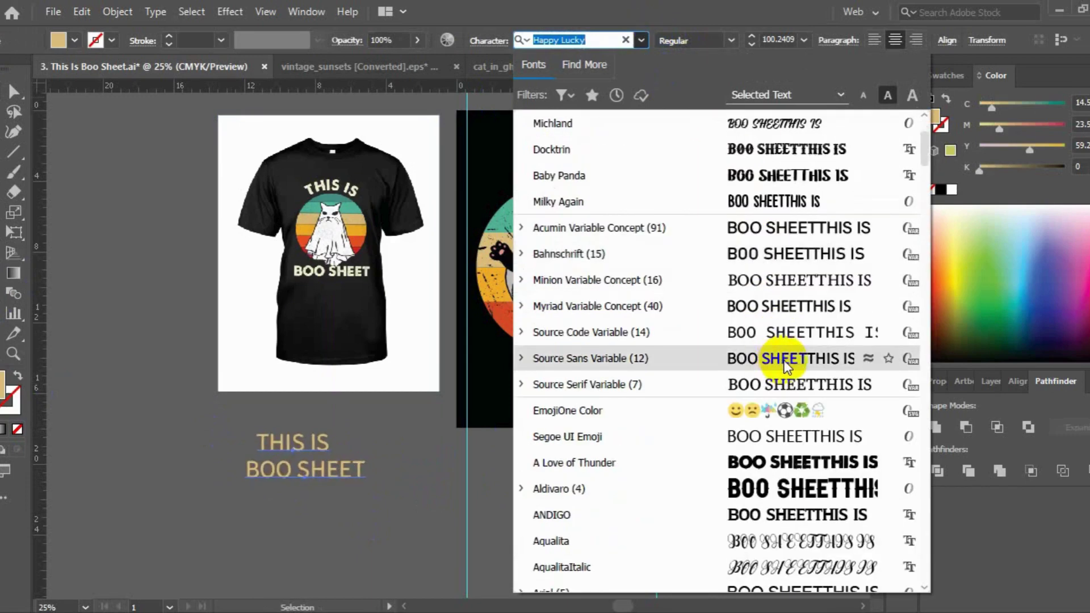
pyautogui.scroll(-2, 783, 360)
pyautogui.scroll(-1, 784, 360)
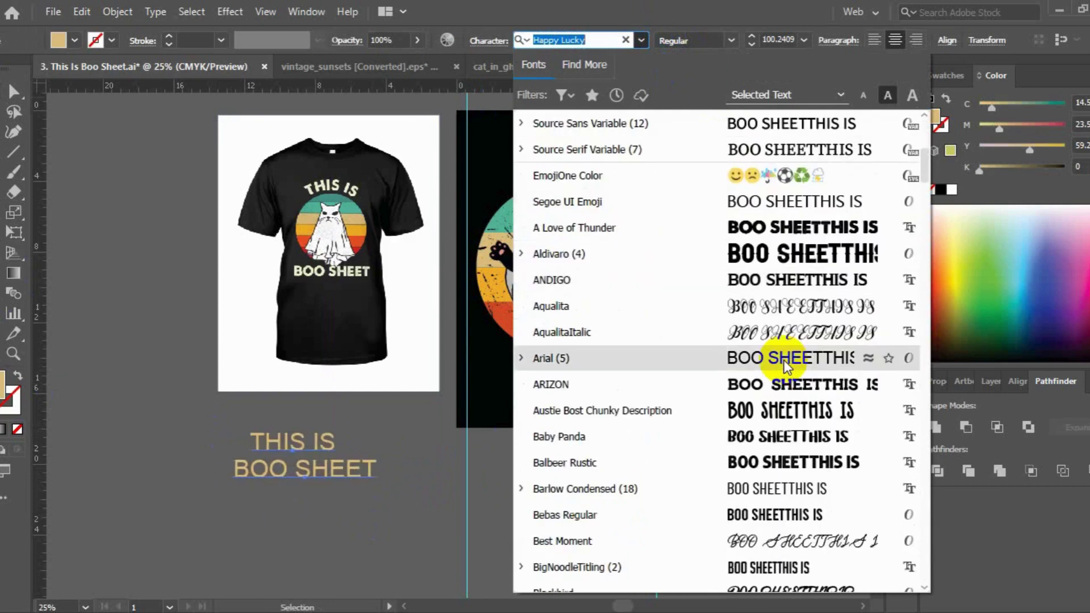
pyautogui.click(785, 457)
pyautogui.click(329, 544)
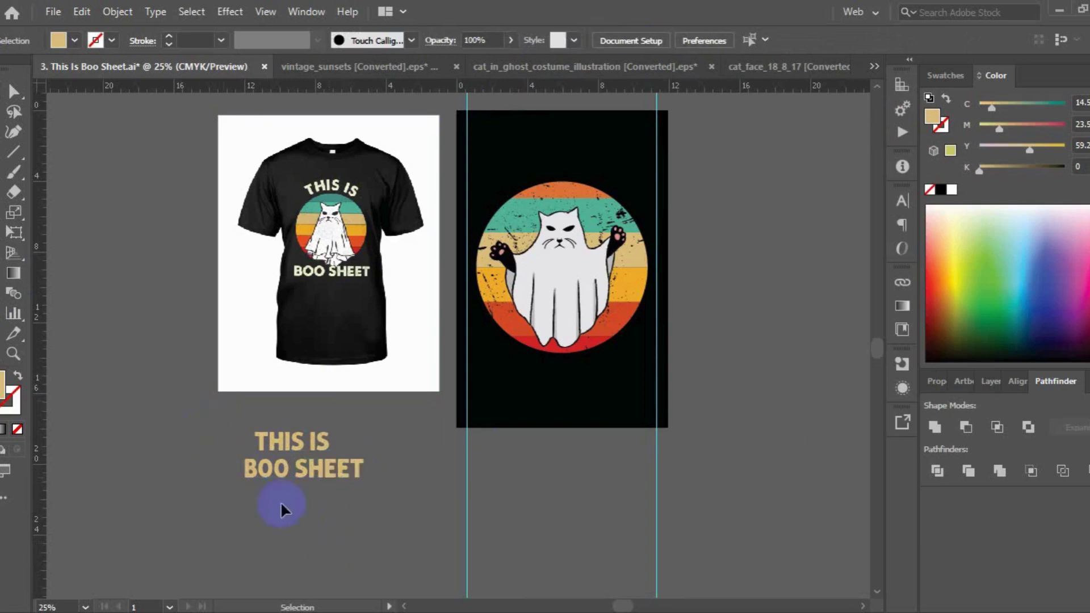
# - Move BOO SHEET onto the black artboard below the circle and convert it to outlines
pyautogui.moveTo(347, 490)
pyautogui.mouseDown()
pyautogui.moveTo(606, 383)
pyautogui.moveTo(654, 403)
pyautogui.mouseUp()
pyautogui.rightClick(632, 372)
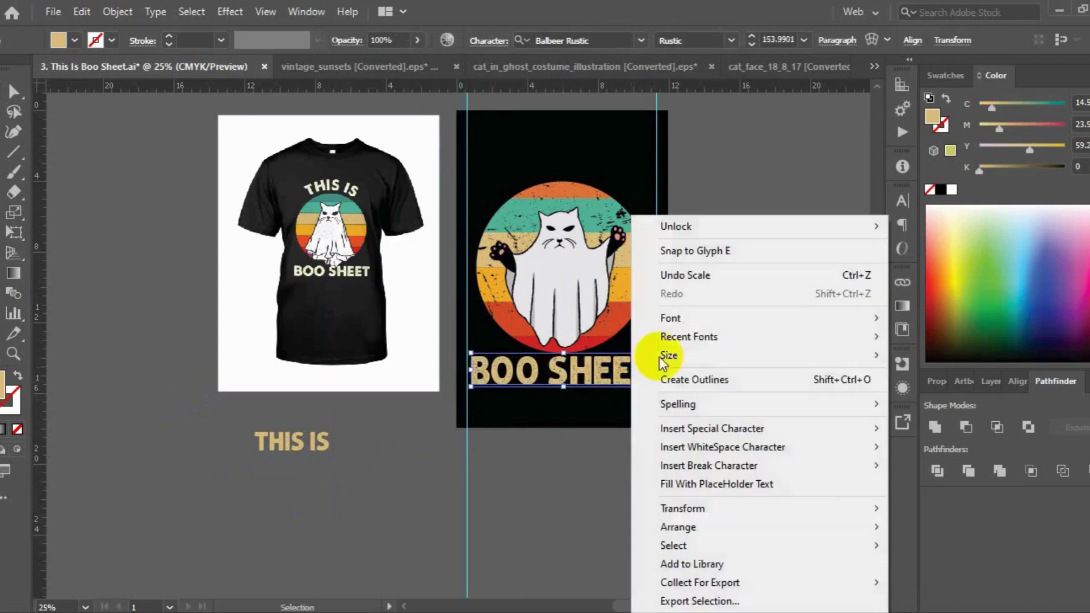
pyautogui.click(702, 380)
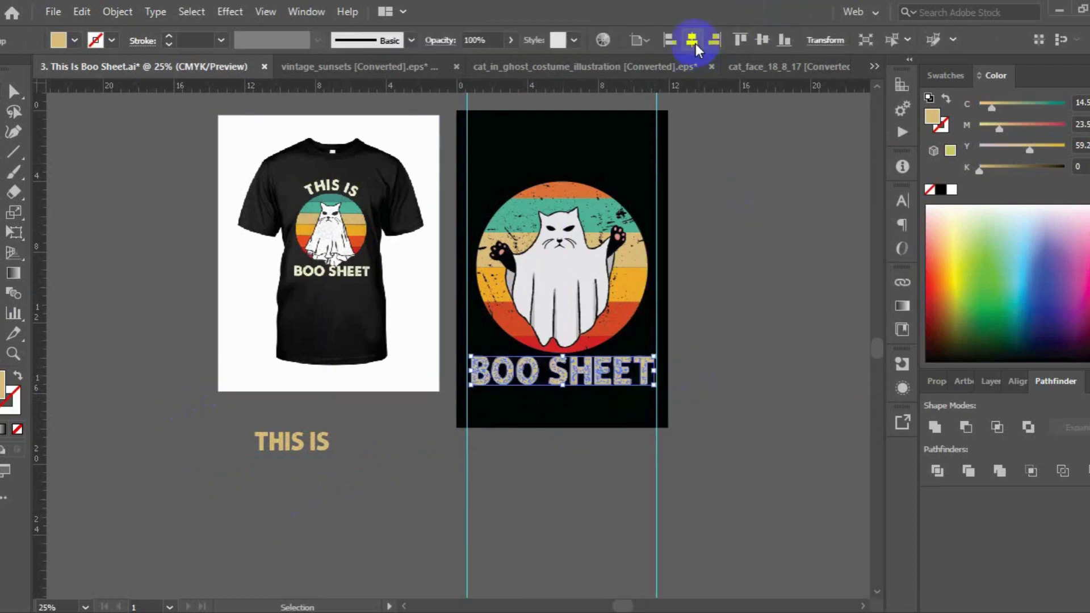
pyautogui.click(733, 288)
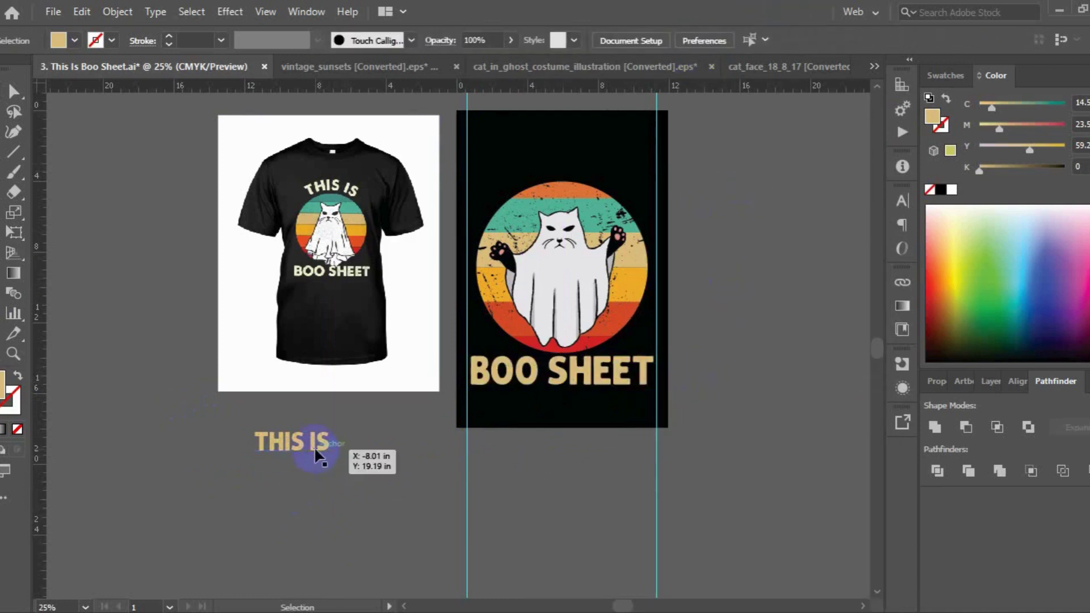
pyautogui.click(3, 174)
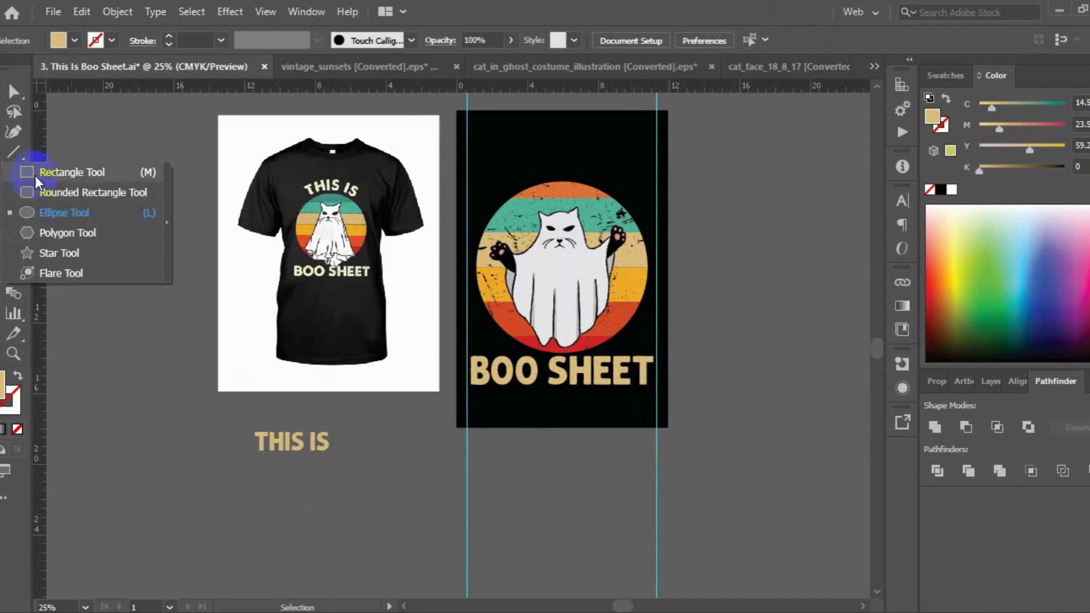
# - Draw a circle about 10 inches wide exactly over the striped ghost-cat circle
pyautogui.click(32, 210)
pyautogui.moveTo(461, 182)
pyautogui.mouseDown()
pyautogui.moveTo(611, 352)
pyautogui.moveTo(627, 346)
pyautogui.moveTo(628, 357)
pyautogui.mouseUp()
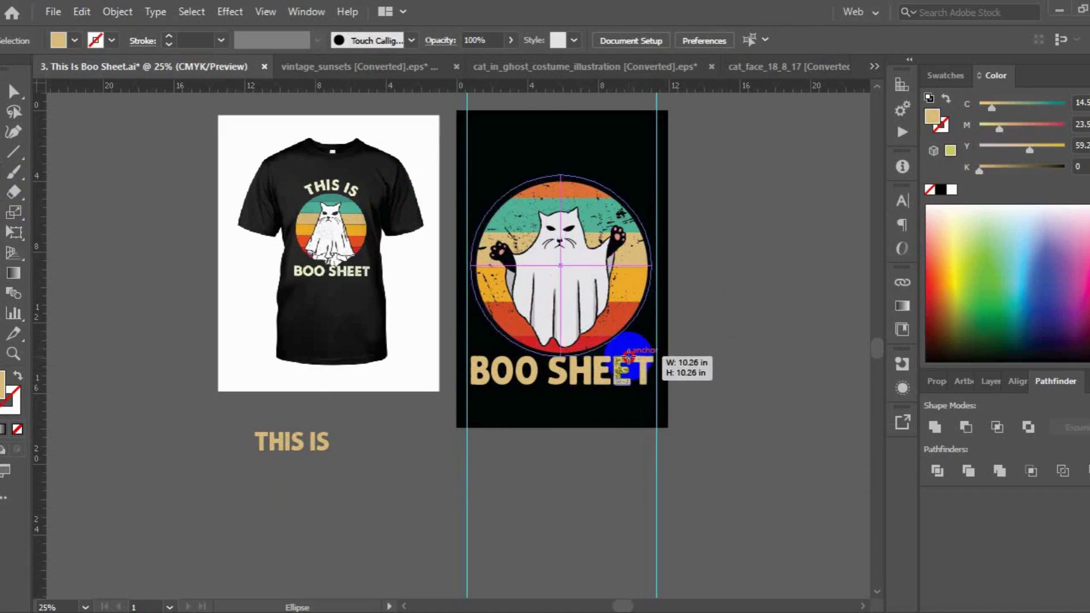
pyautogui.moveTo(629, 356); pyautogui.dragTo(630, 358)
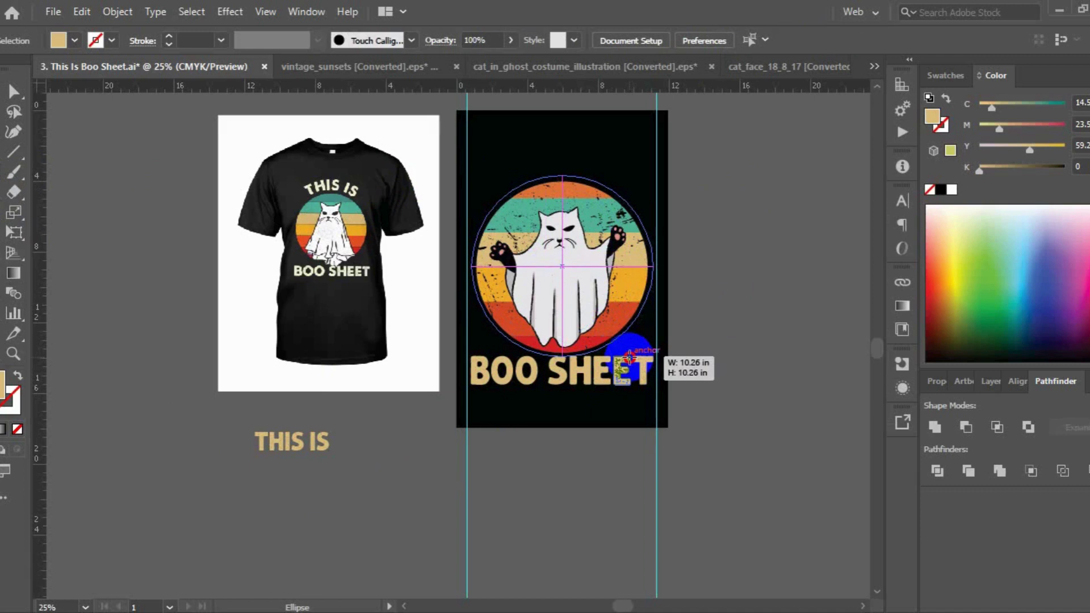
pyautogui.moveTo(629, 358)
pyautogui.mouseDown()
pyautogui.moveTo(619, 348)
pyautogui.moveTo(616, 357)
pyautogui.mouseUp()
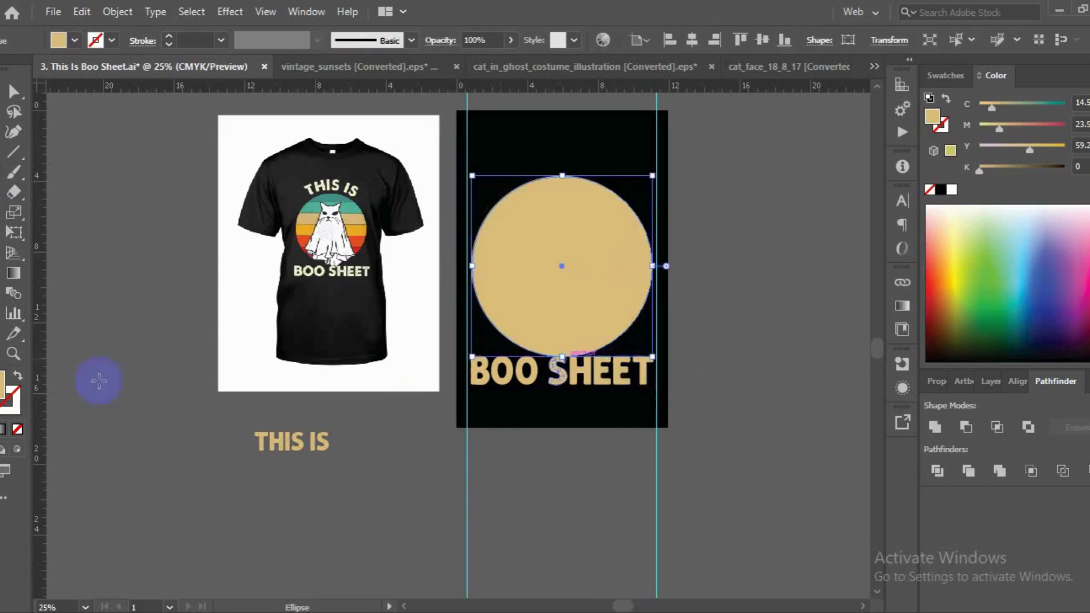
# - Make the circle an unfilled tan outline and paste THIS IS onto it as path type
pyautogui.click(19, 377)
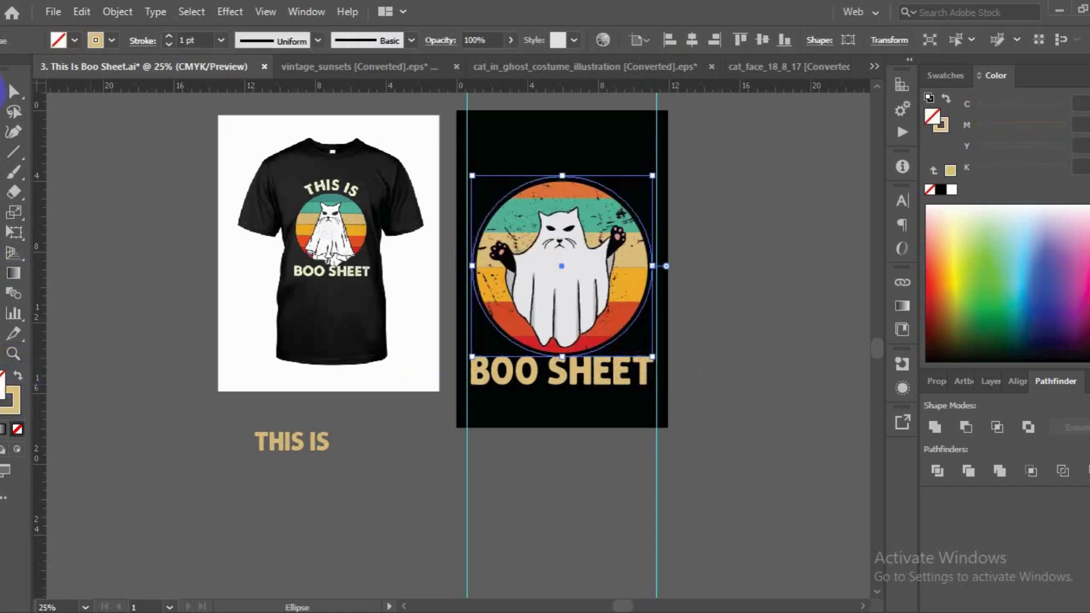
pyautogui.click(6, 91)
pyautogui.press('t')
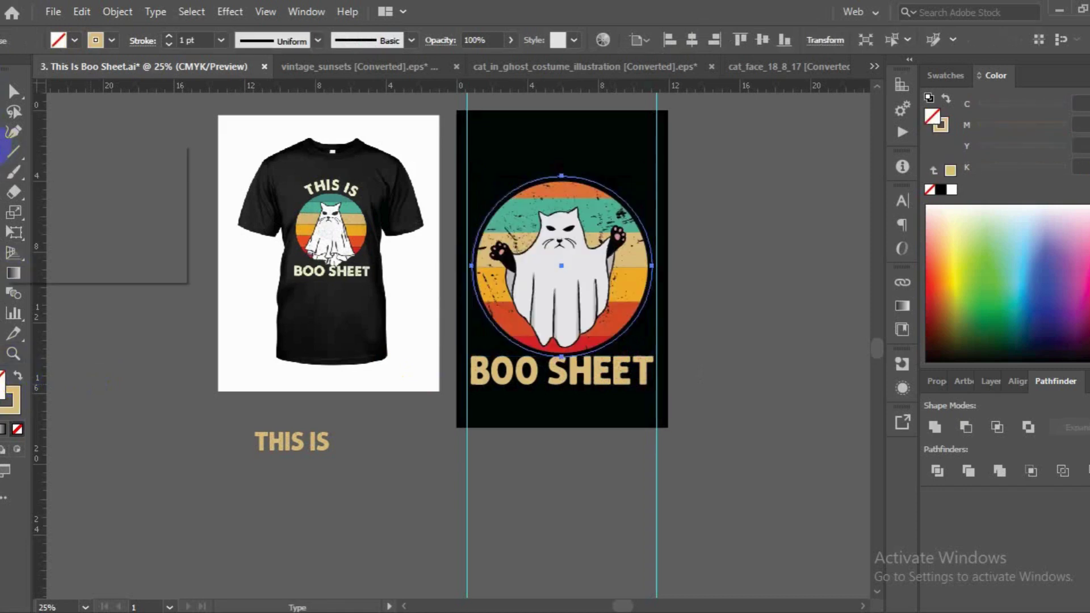
pyautogui.click(96, 190)
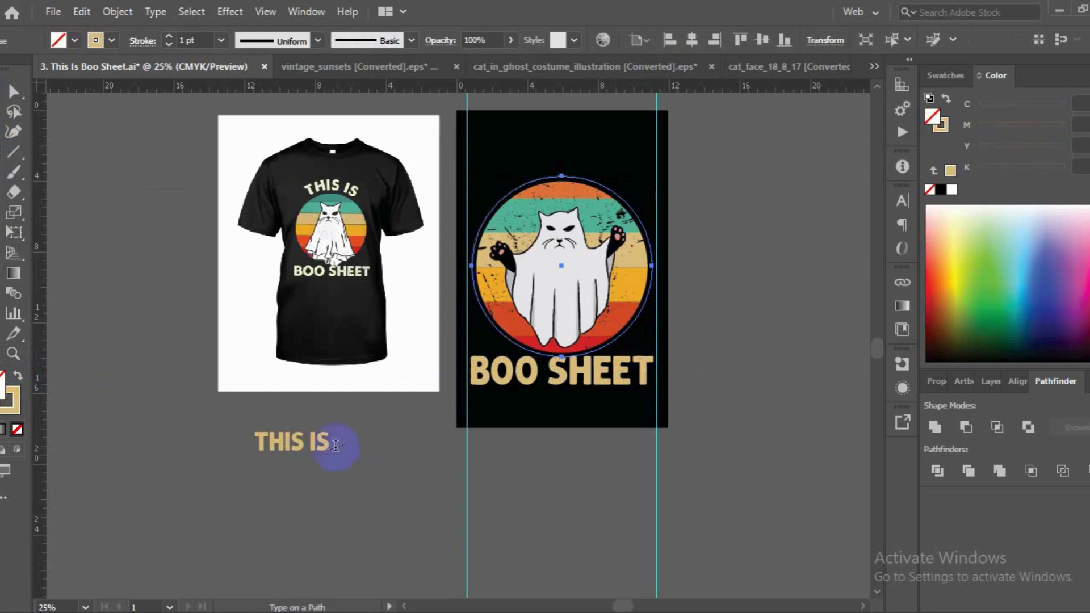
pyautogui.moveTo(330, 444); pyautogui.dragTo(250, 445)
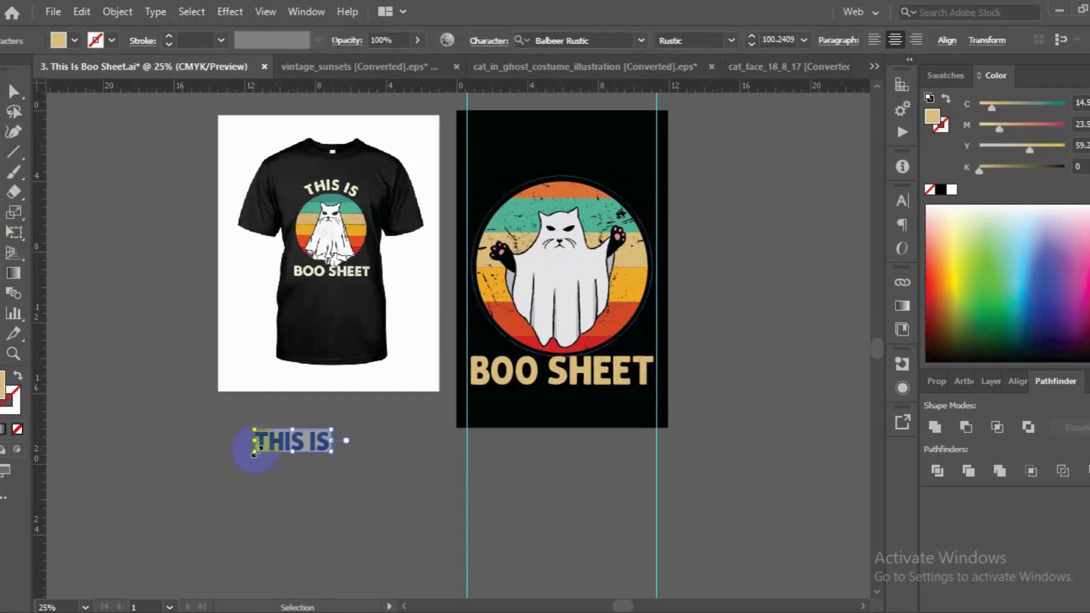
pyautogui.click(535, 176)
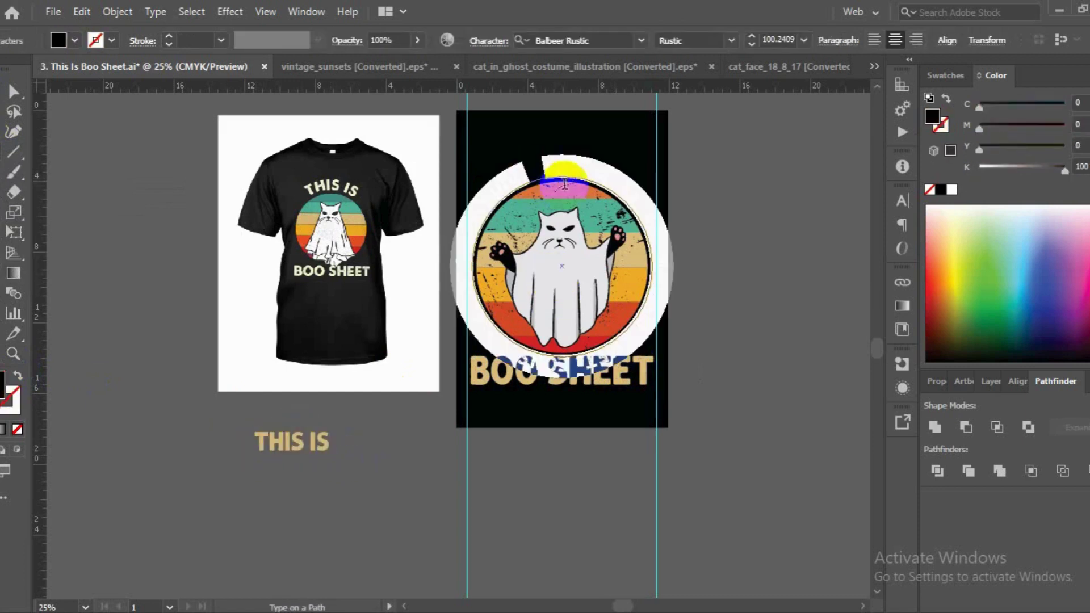
pyautogui.hotkey('ctrl', 'v')
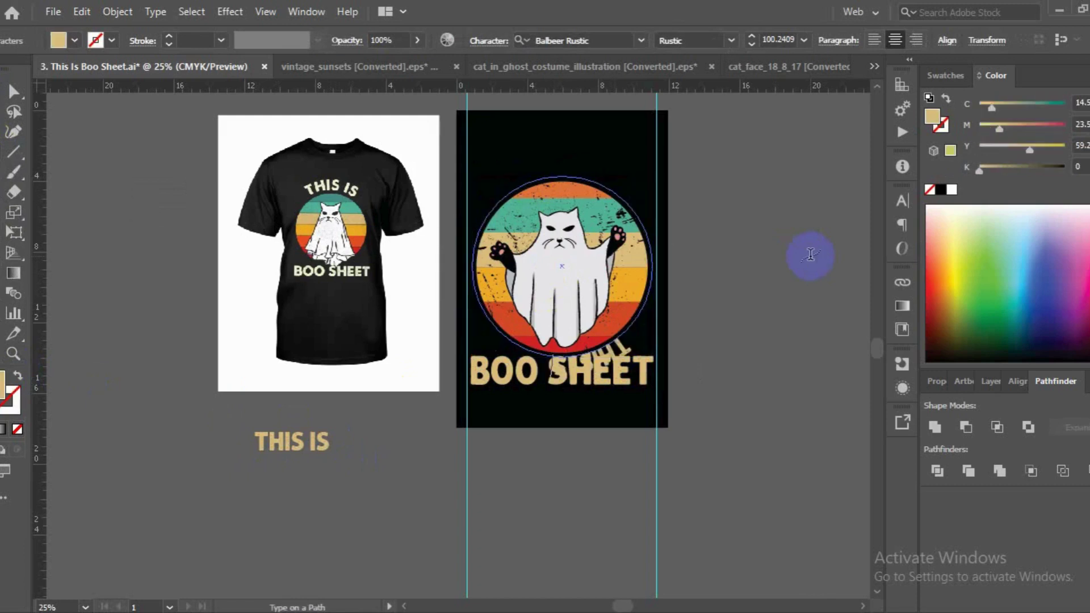
pyautogui.click(12, 91)
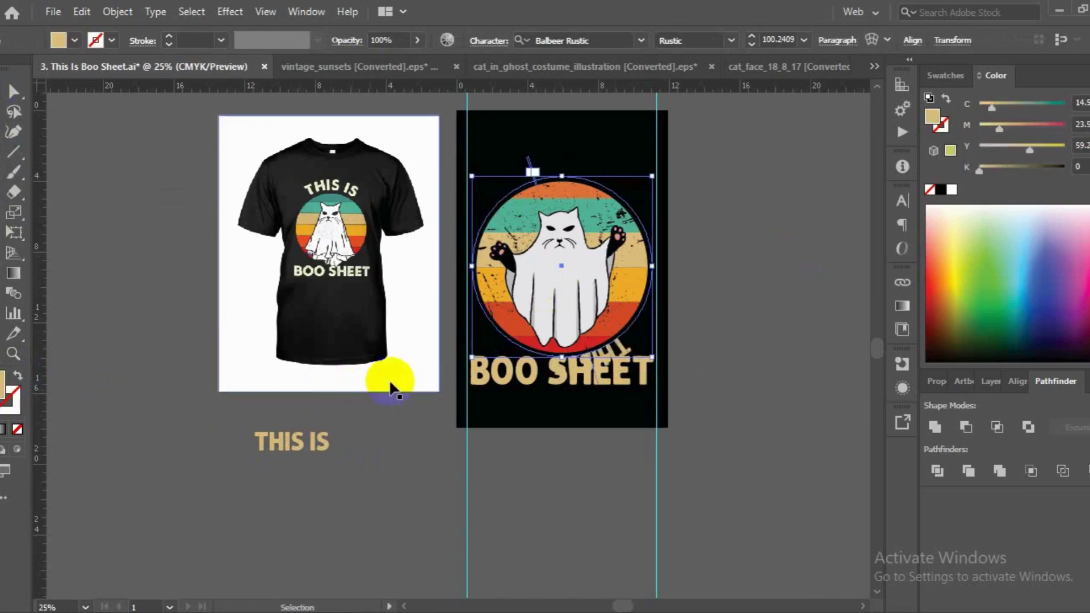
pyautogui.click(528, 162)
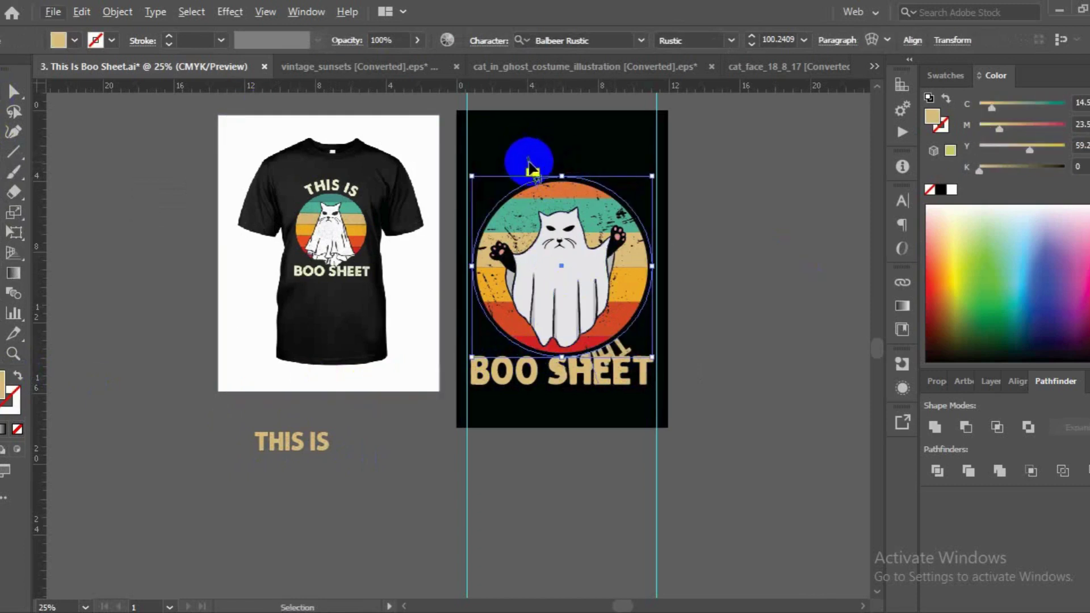
# - Slide the curved THIS IS to the top of the circle and enlarge it to 140 pt
pyautogui.moveTo(532, 169); pyautogui.dragTo(450, 227)
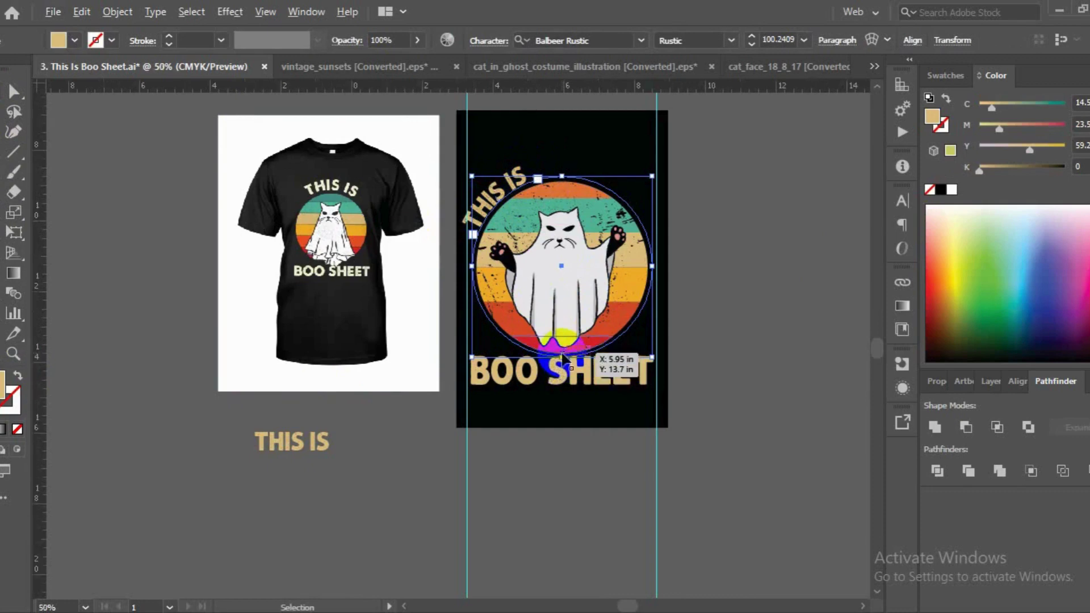
pyautogui.hotkey('ctrl', '+')
pyautogui.hotkey('ctrl', '+')
pyautogui.scroll(3, 616, 324)
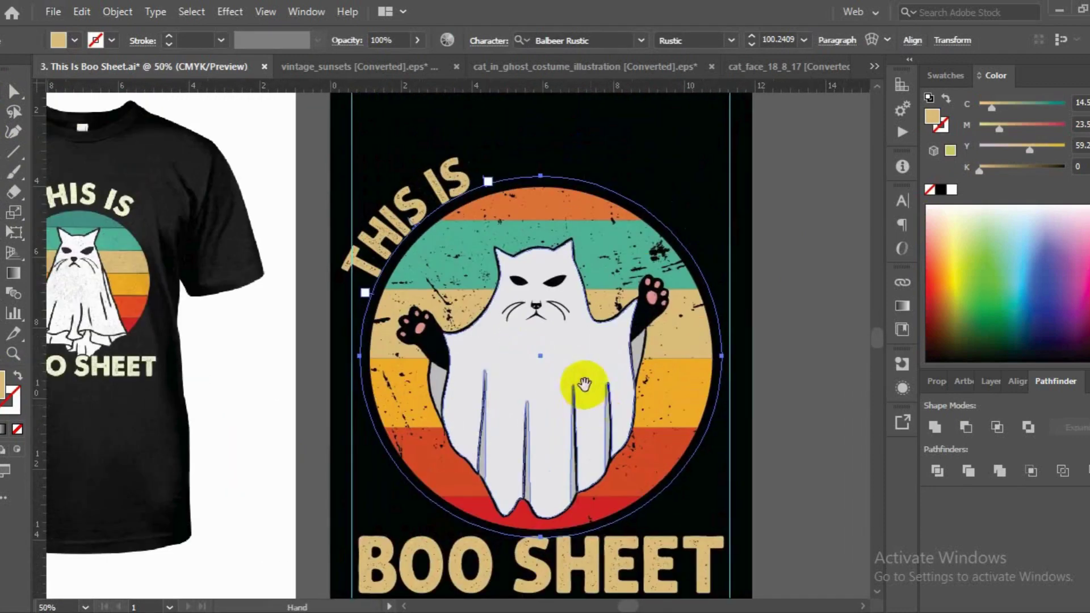
pyautogui.moveTo(470, 177); pyautogui.dragTo(711, 240)
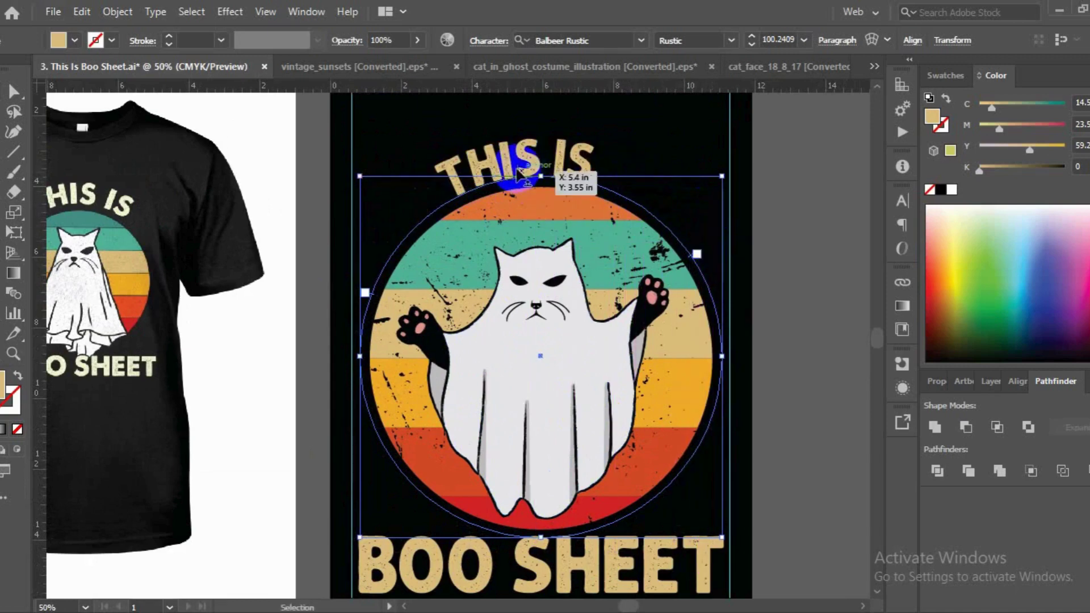
pyautogui.moveTo(518, 173); pyautogui.dragTo(469, 170)
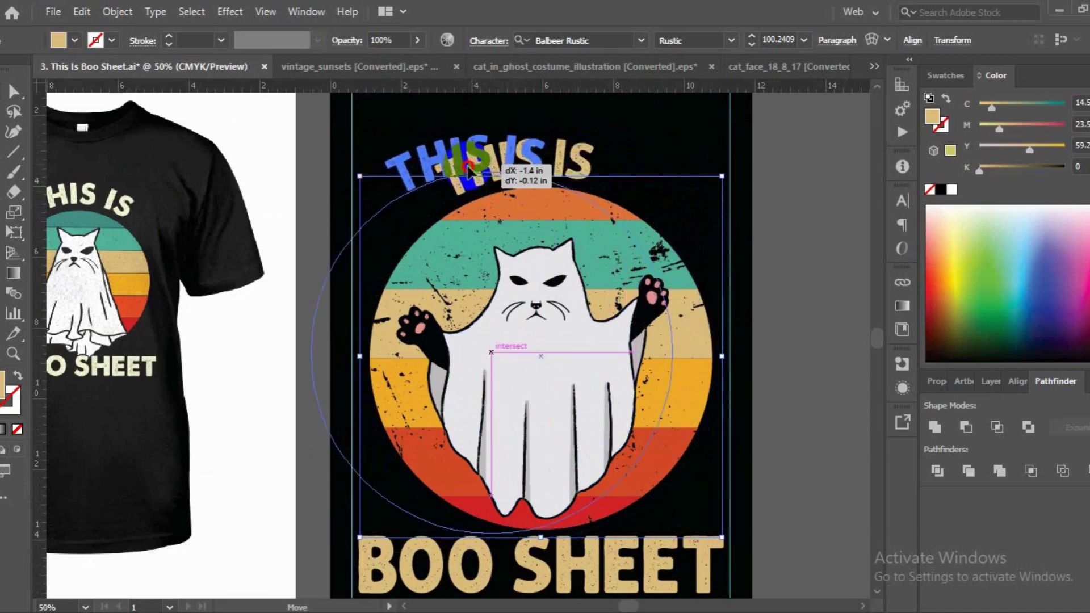
pyautogui.hotkey('ctrl', 'z')
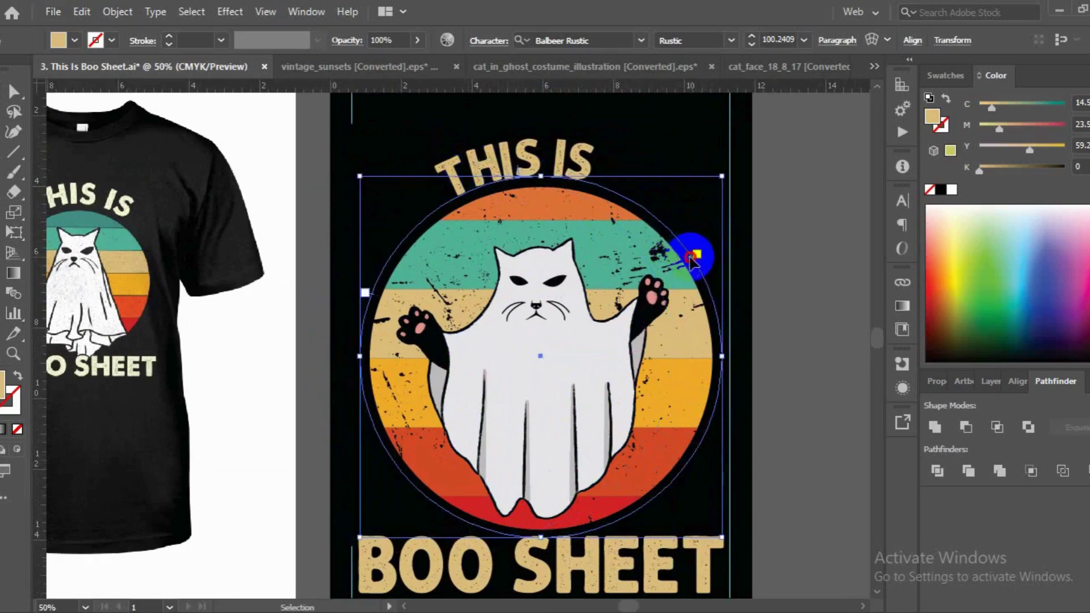
pyautogui.moveTo(692, 258); pyautogui.dragTo(717, 281)
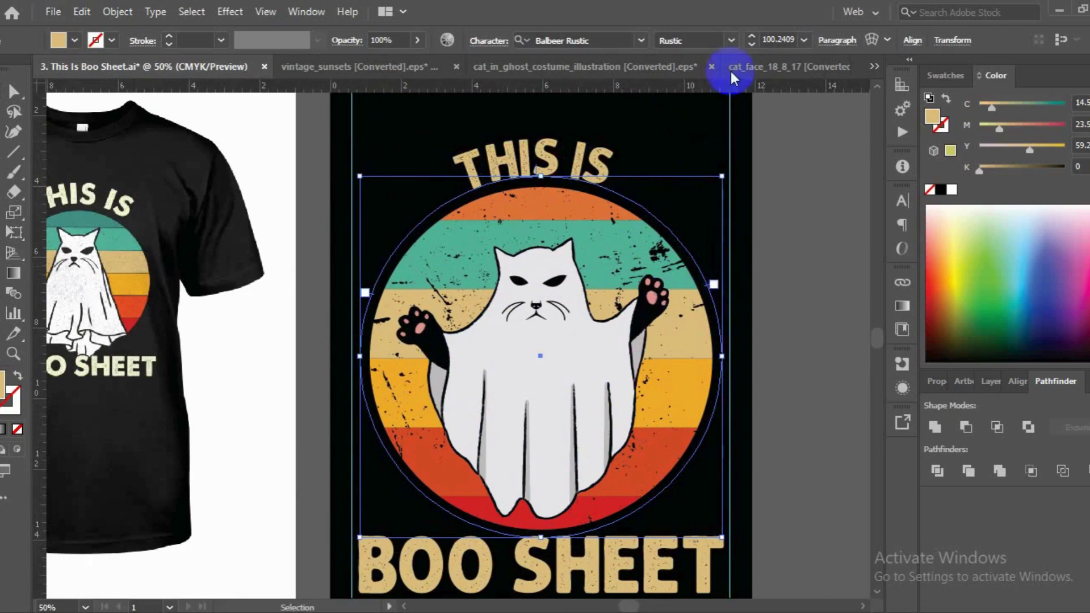
pyautogui.click(753, 36)
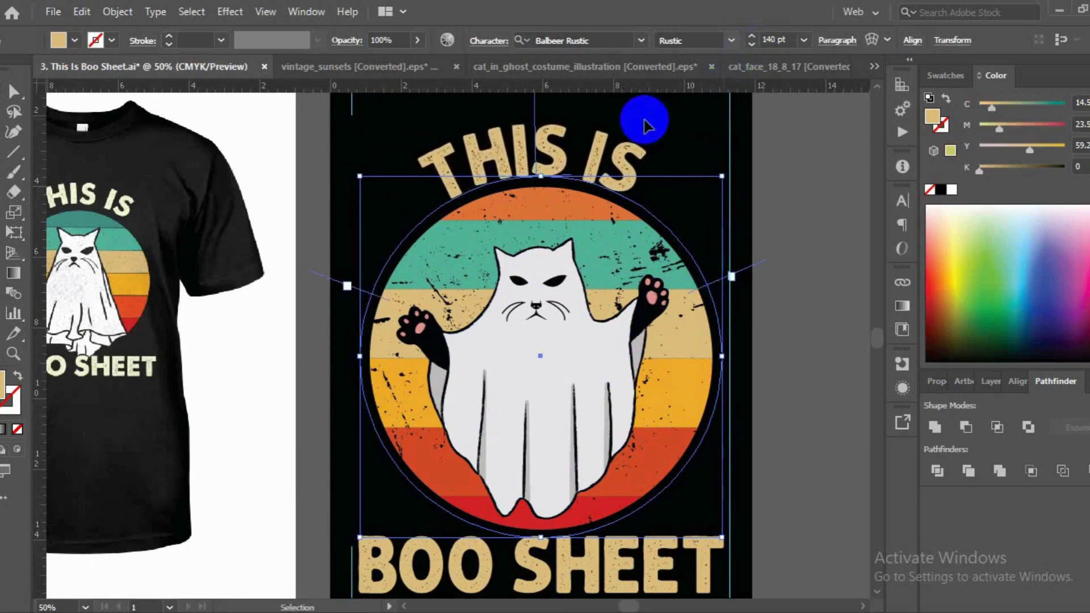
pyautogui.scroll(-3, 489, 293)
pyautogui.click(6, 92)
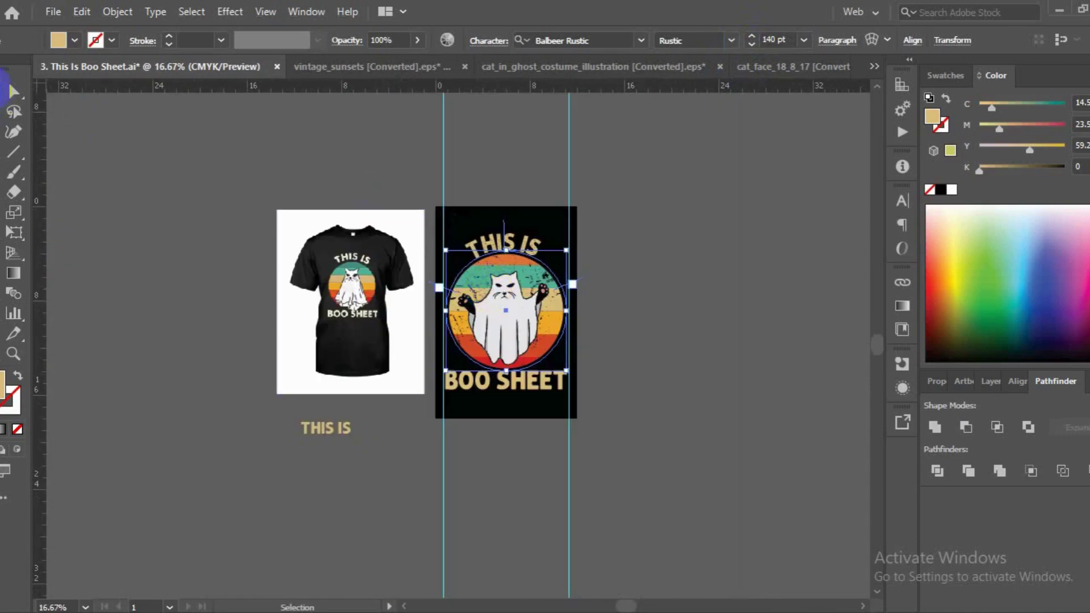
# - Rotate and nudge the curved THIS IS so it sits above the circle
pyautogui.click(154, 262)
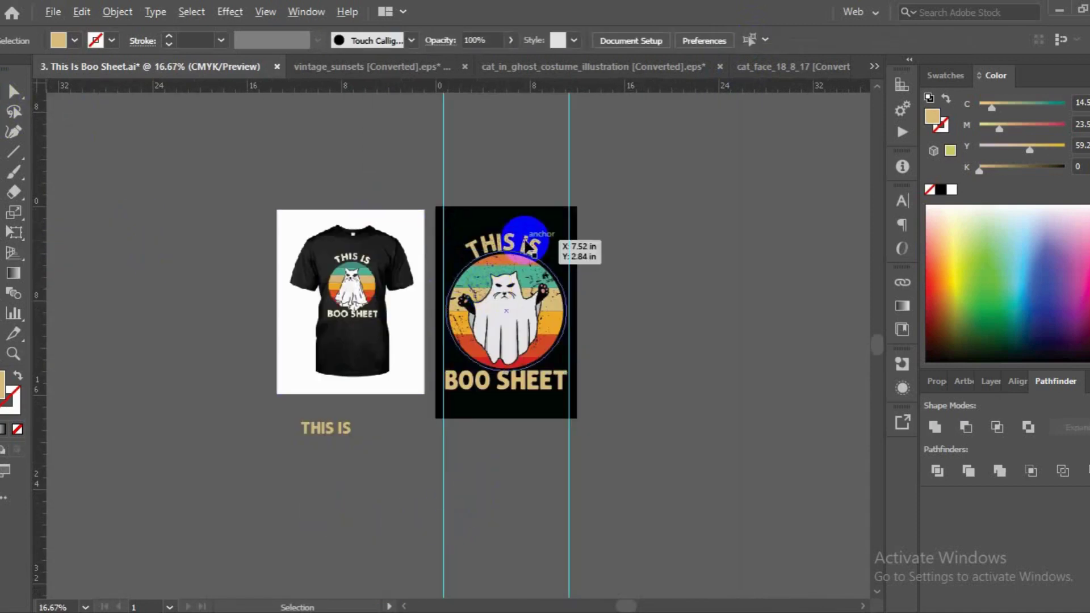
pyautogui.scroll(2, 527, 234)
pyautogui.click(500, 244)
pyautogui.scroll(1, 494, 250)
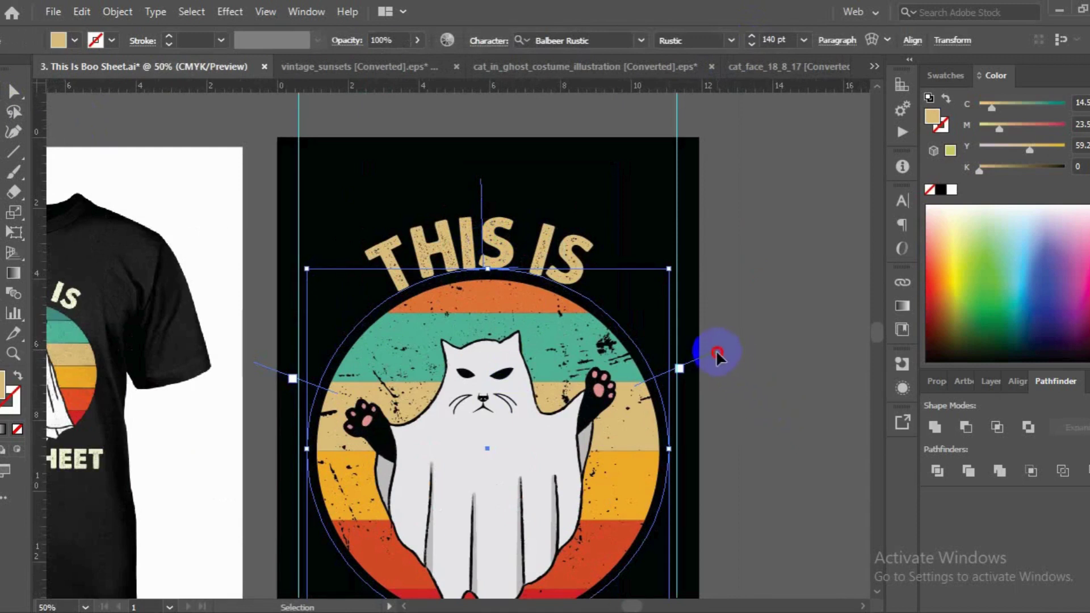
pyautogui.moveTo(718, 355); pyautogui.dragTo(721, 357)
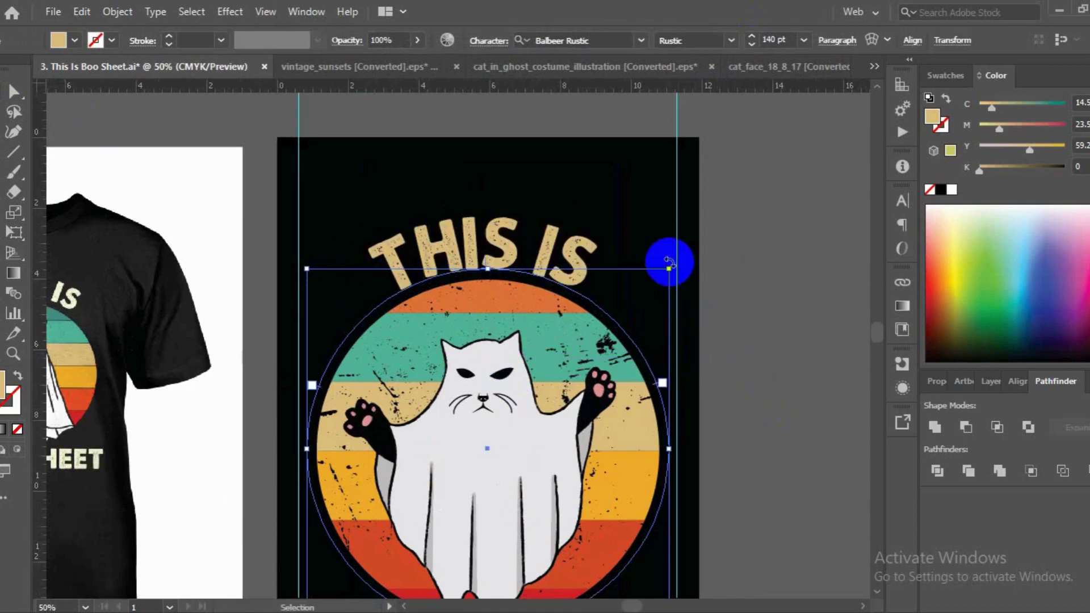
pyautogui.moveTo(669, 271); pyautogui.dragTo(667, 270)
pyautogui.scroll(-1, 676, 281)
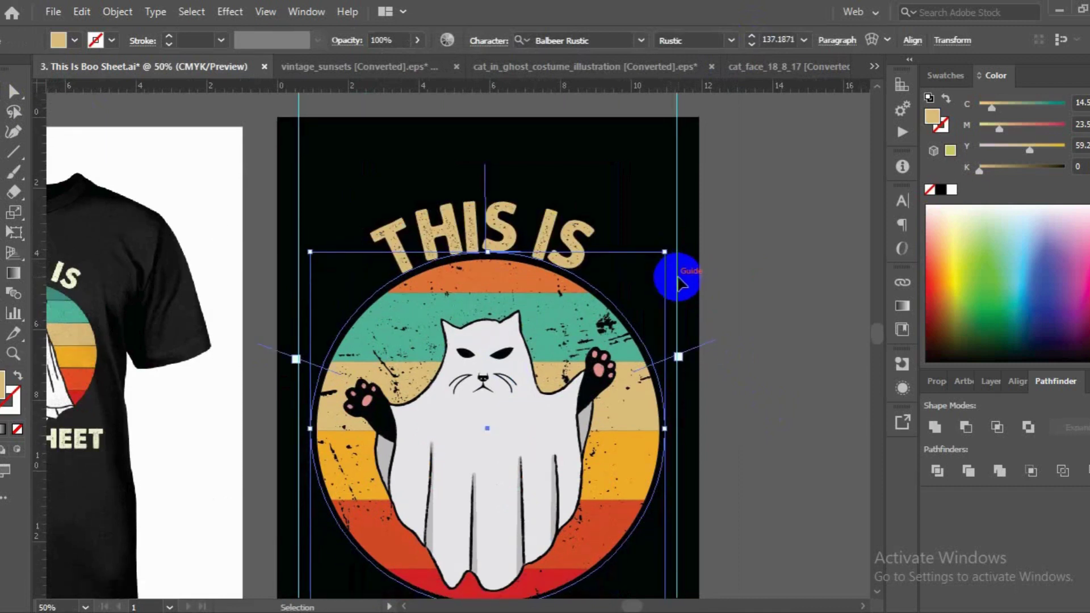
pyautogui.scroll(-3, 679, 281)
pyautogui.moveTo(679, 281); pyautogui.dragTo(680, 284)
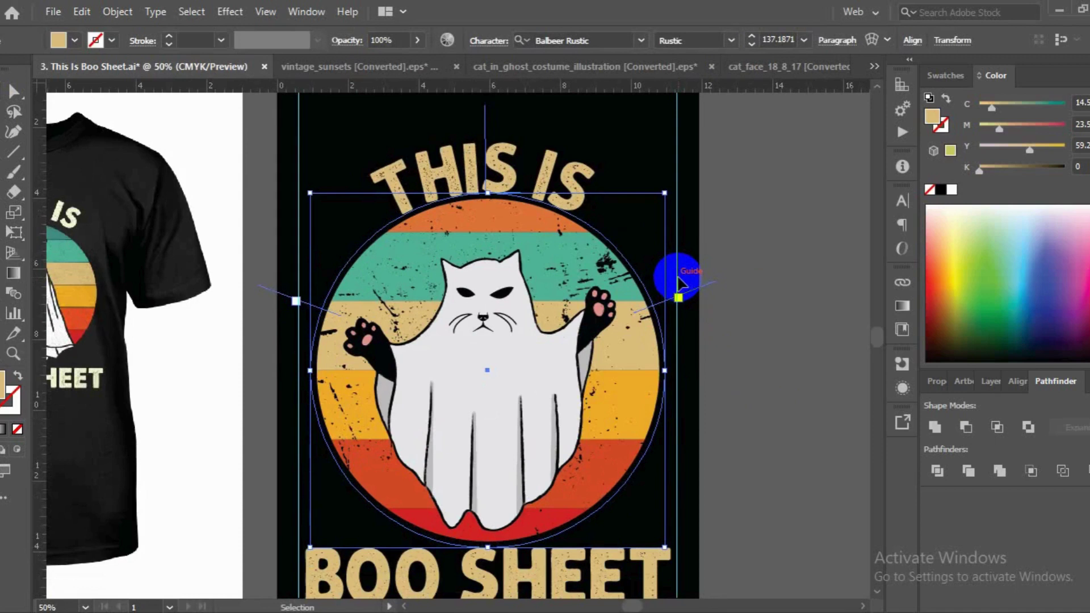
# - Raise THIS IS to 156 pt and adjust its start point so it centres on the arch
pyautogui.click(751, 36)
pyautogui.write('156')
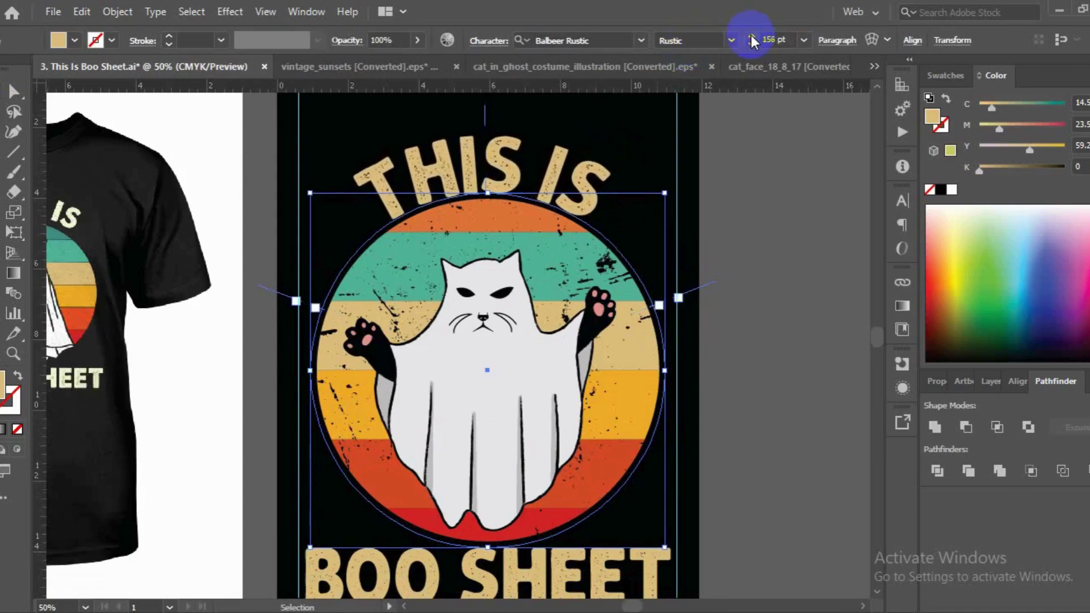
pyautogui.click(473, 136)
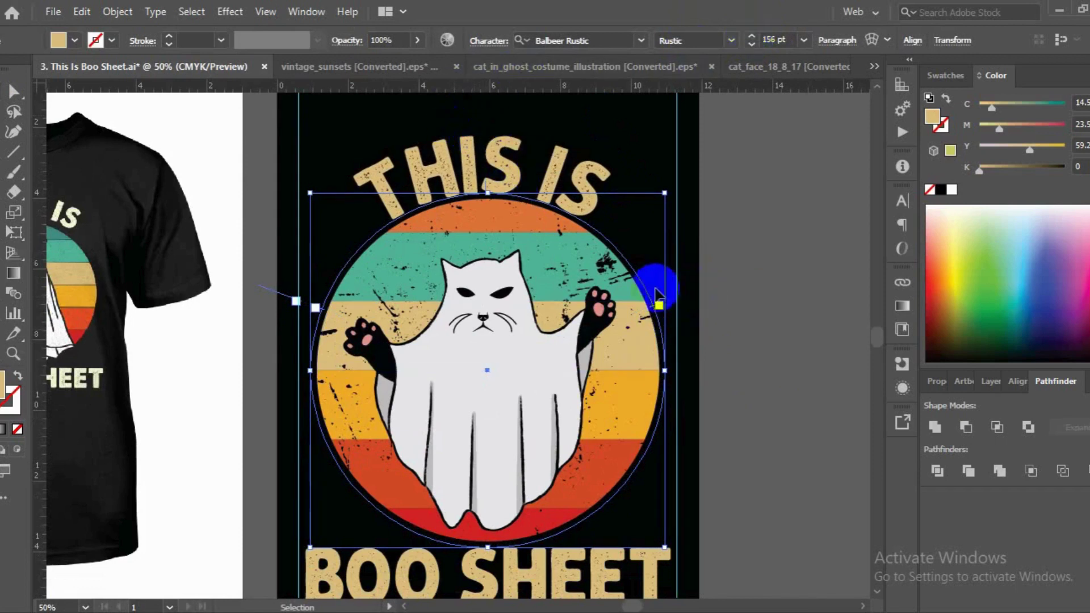
pyautogui.click(648, 290)
pyautogui.moveTo(648, 290)
pyautogui.mouseDown()
pyautogui.moveTo(391, 192)
pyautogui.moveTo(487, 127)
pyautogui.moveTo(499, 165)
pyautogui.moveTo(484, 186)
pyautogui.moveTo(494, 92)
pyautogui.moveTo(505, 220)
pyautogui.moveTo(509, 95)
pyautogui.mouseUp()
# - Convert the curved THIS IS lettering to outlines
pyautogui.scroll(-2, 497, 134)
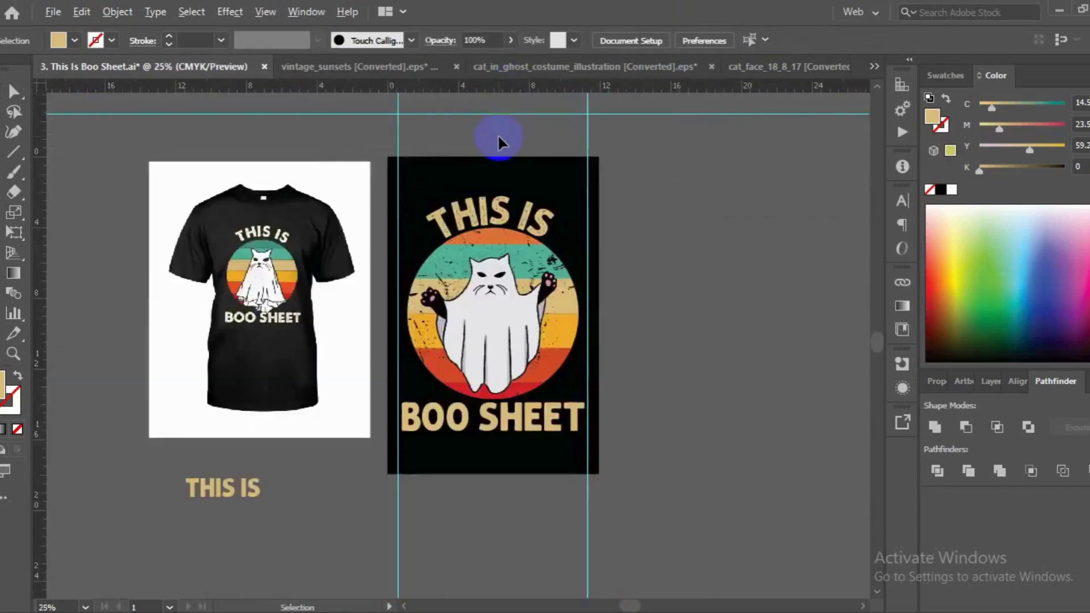
pyautogui.scroll(-2, 498, 134)
pyautogui.moveTo(495, 159); pyautogui.dragTo(493, 164)
pyautogui.rightClick(492, 171)
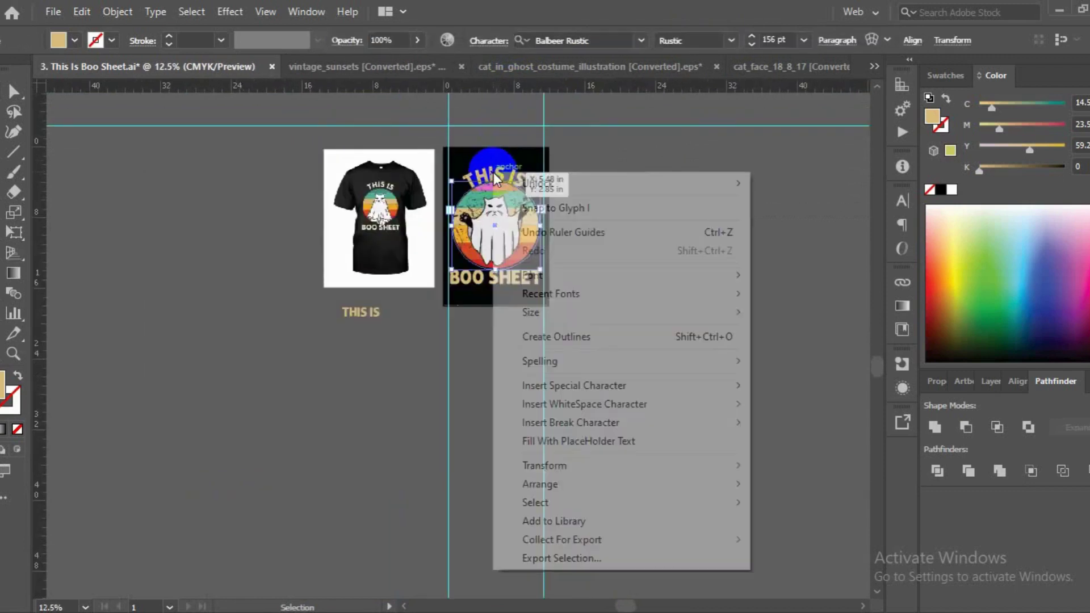
pyautogui.click(540, 338)
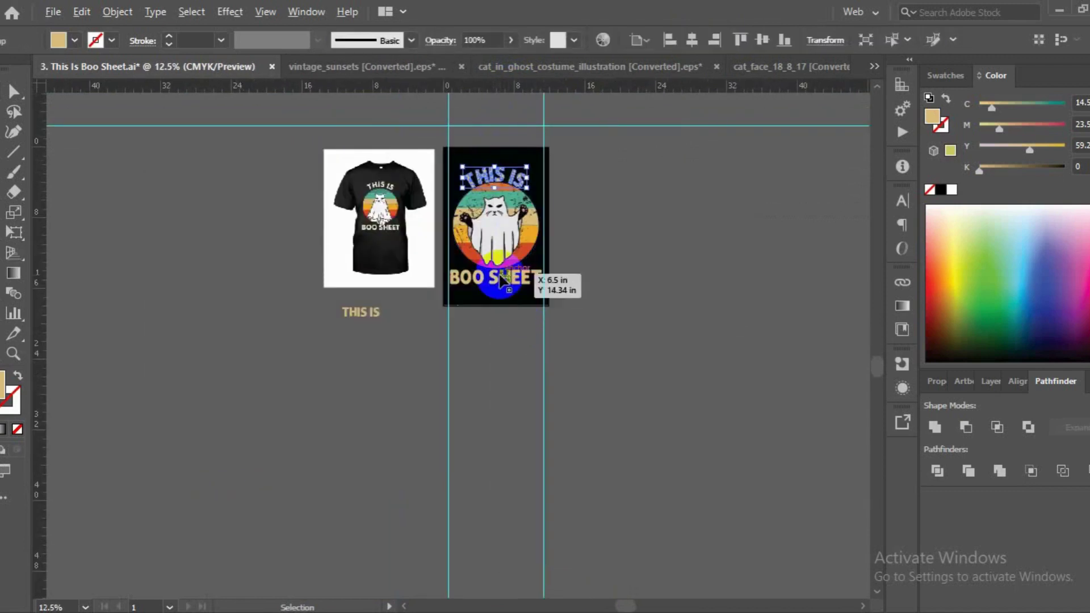
pyautogui.click(521, 118)
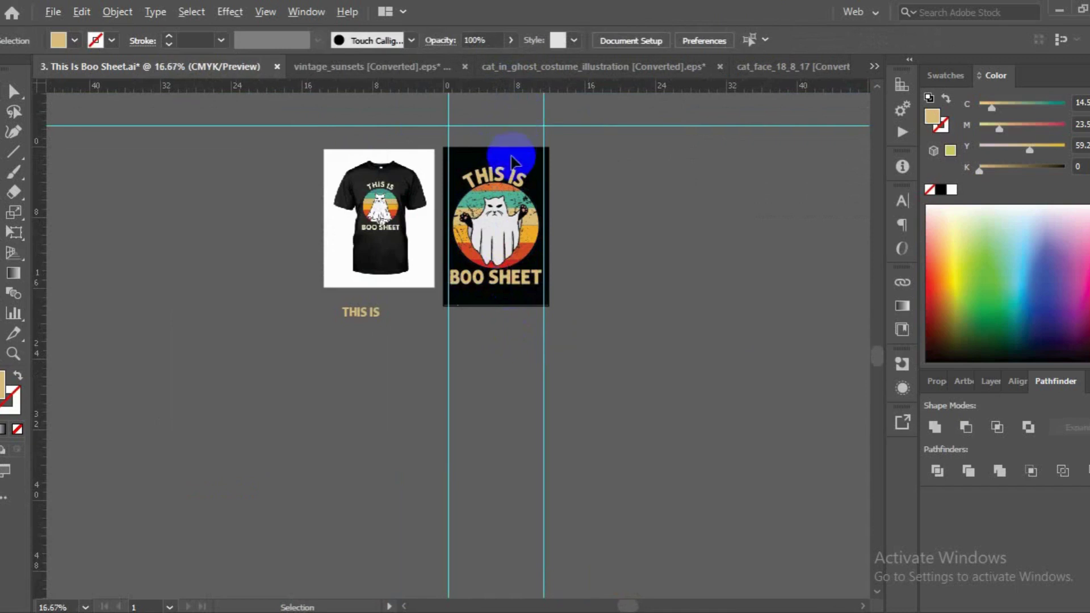
# - Delete the T-shirt reference image and the spare THIS IS text
pyautogui.scroll(1, 514, 159)
pyautogui.scroll(-1, 514, 162)
pyautogui.click(357, 224)
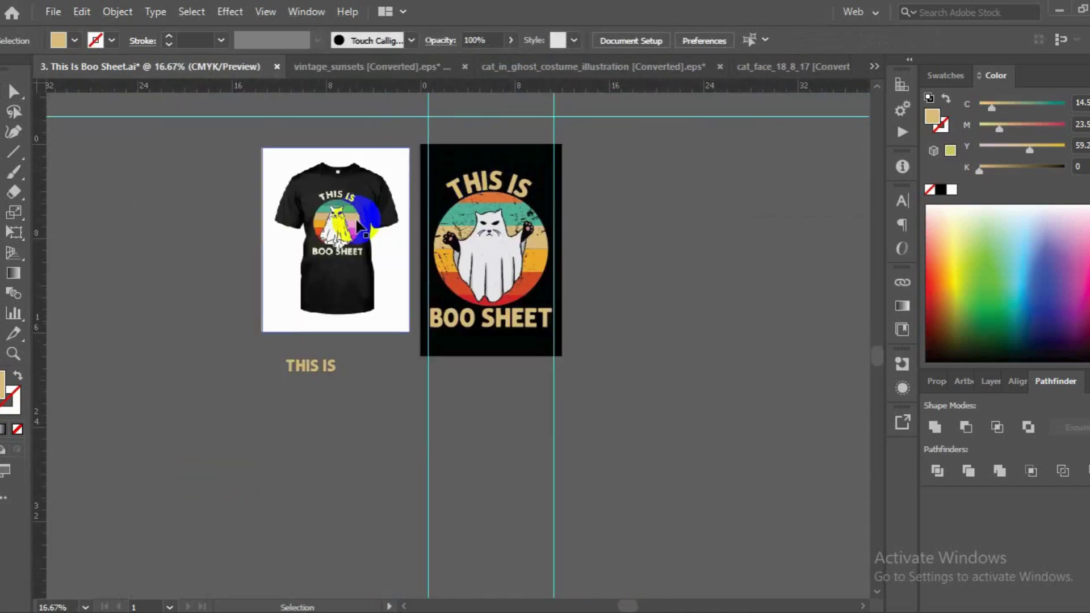
pyautogui.press('Delete')
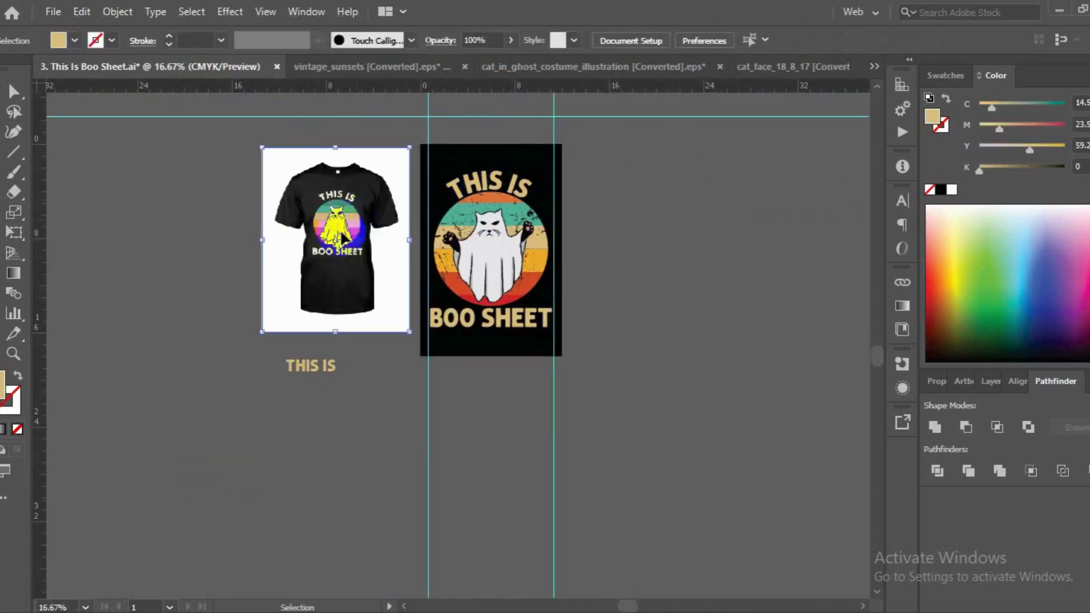
pyautogui.click(273, 284)
pyautogui.moveTo(334, 465); pyautogui.dragTo(342, 484)
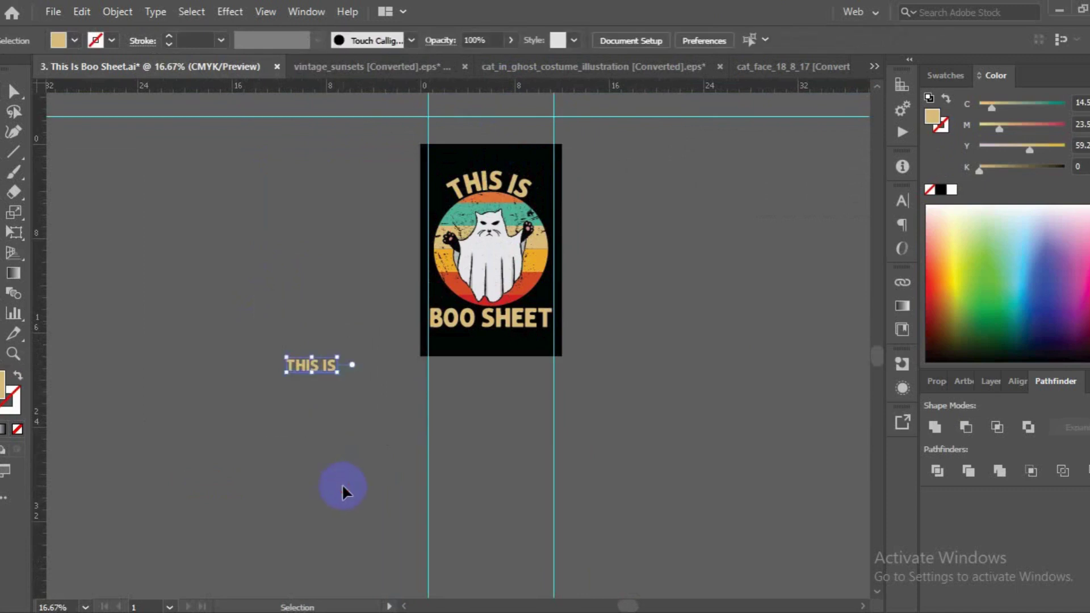
pyautogui.press('Delete')
pyautogui.scroll(2, 342, 484)
# - Unlock the guides and delete the horizontal guide
pyautogui.rightClick(311, 198)
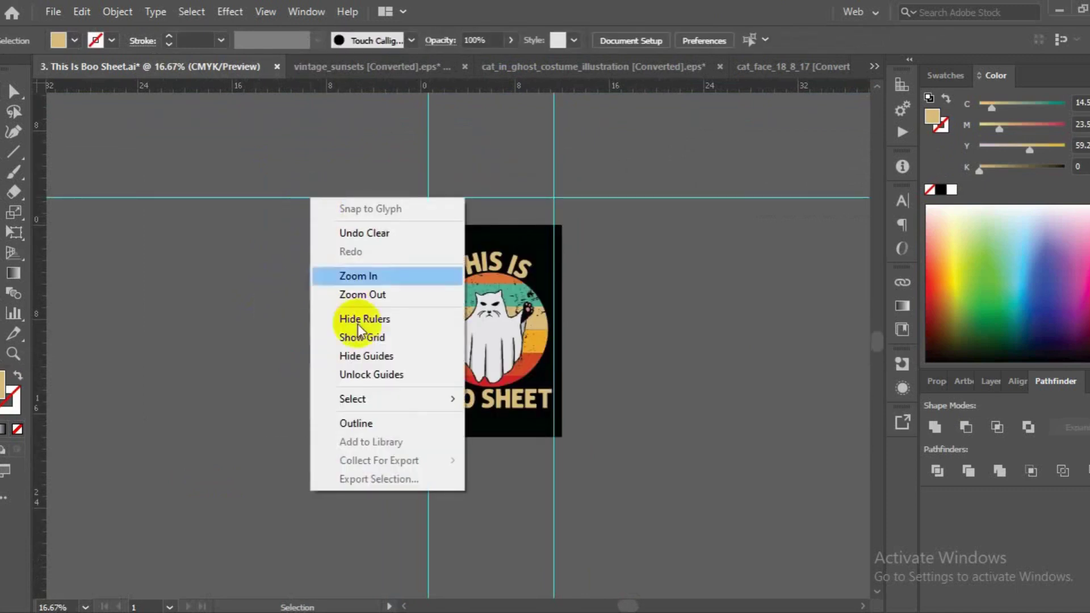
pyautogui.click(352, 370)
pyautogui.click(291, 197)
pyautogui.press('Delete')
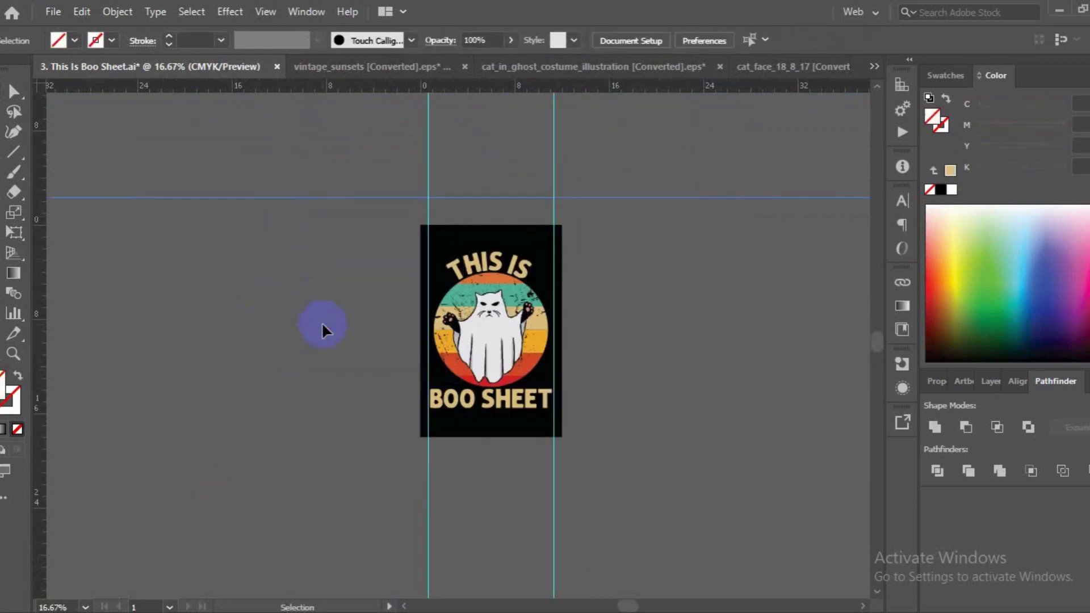
pyautogui.scroll(-1, 321, 322)
pyautogui.click(520, 215)
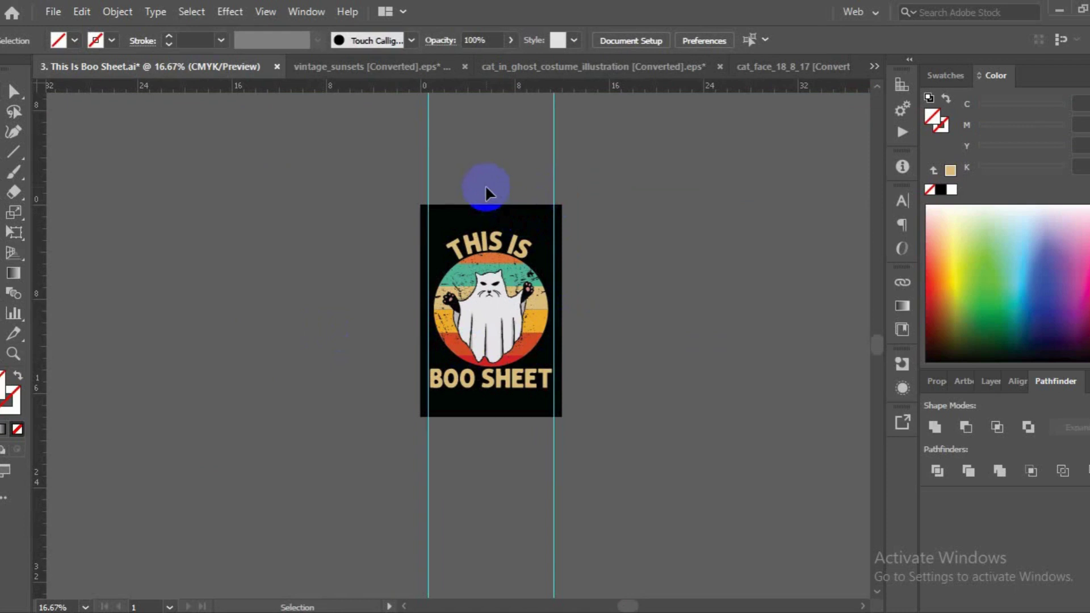
pyautogui.scroll(1, 495, 340)
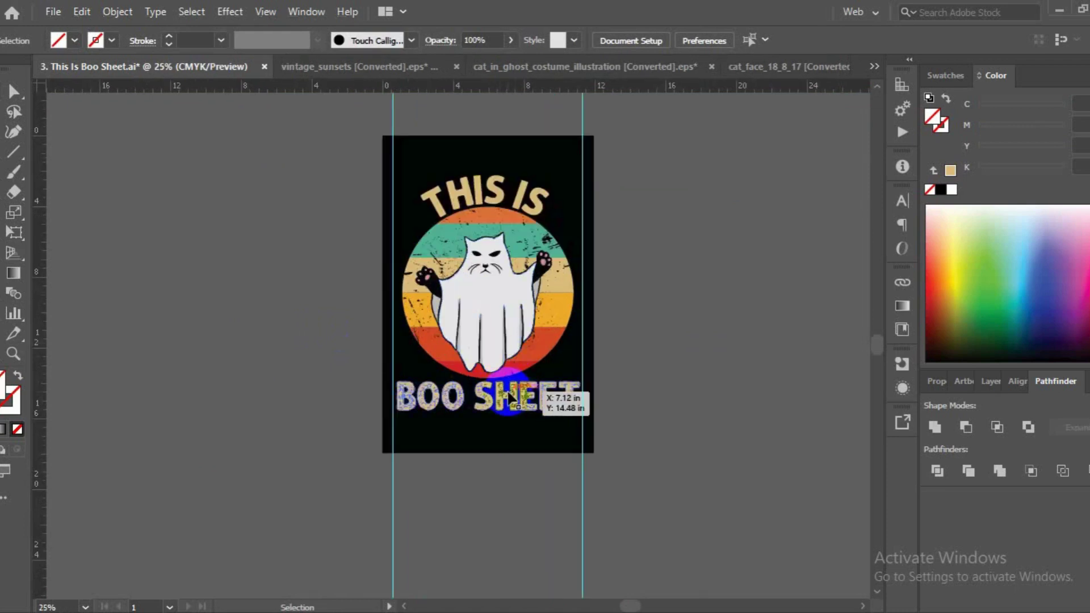
# - Shrink BOO SHEET slightly and centre it horizontally on the artboard
pyautogui.click(514, 397)
pyautogui.scroll(2, 514, 397)
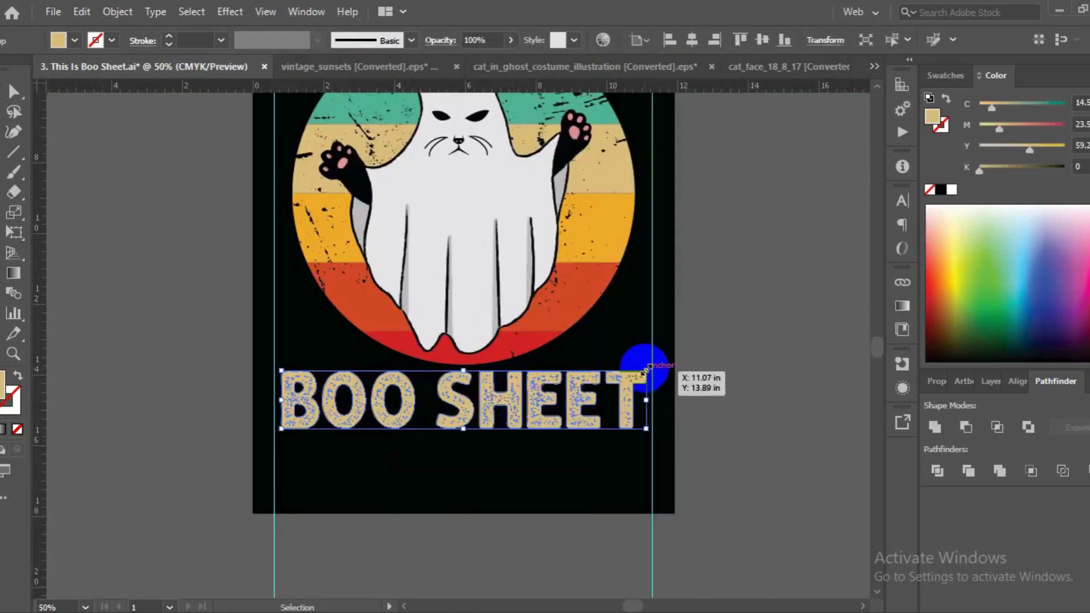
pyautogui.moveTo(645, 370); pyautogui.dragTo(642, 372)
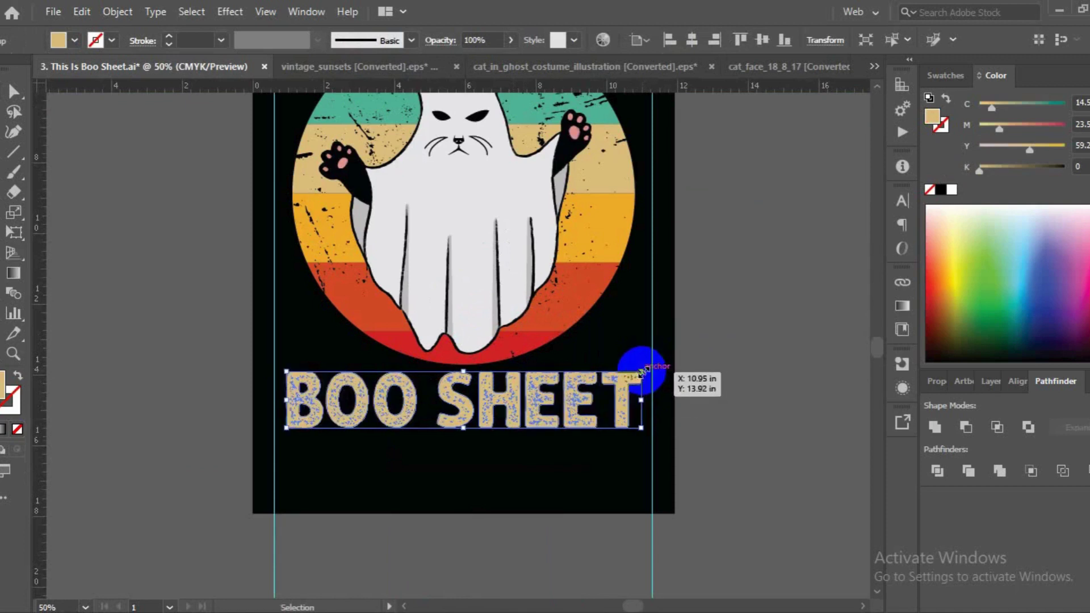
pyautogui.click(697, 39)
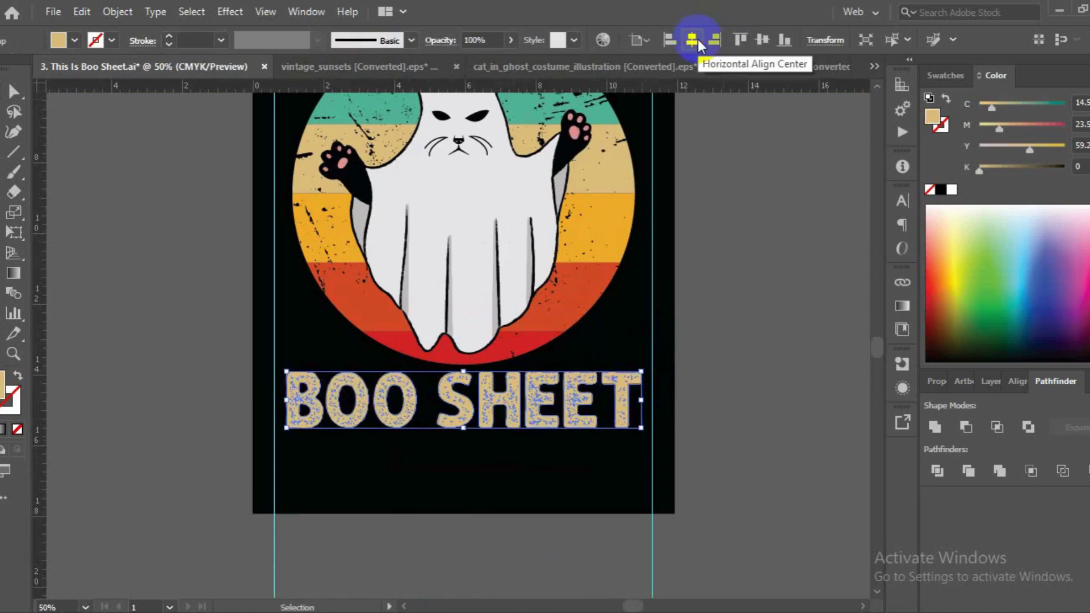
pyautogui.click(539, 349)
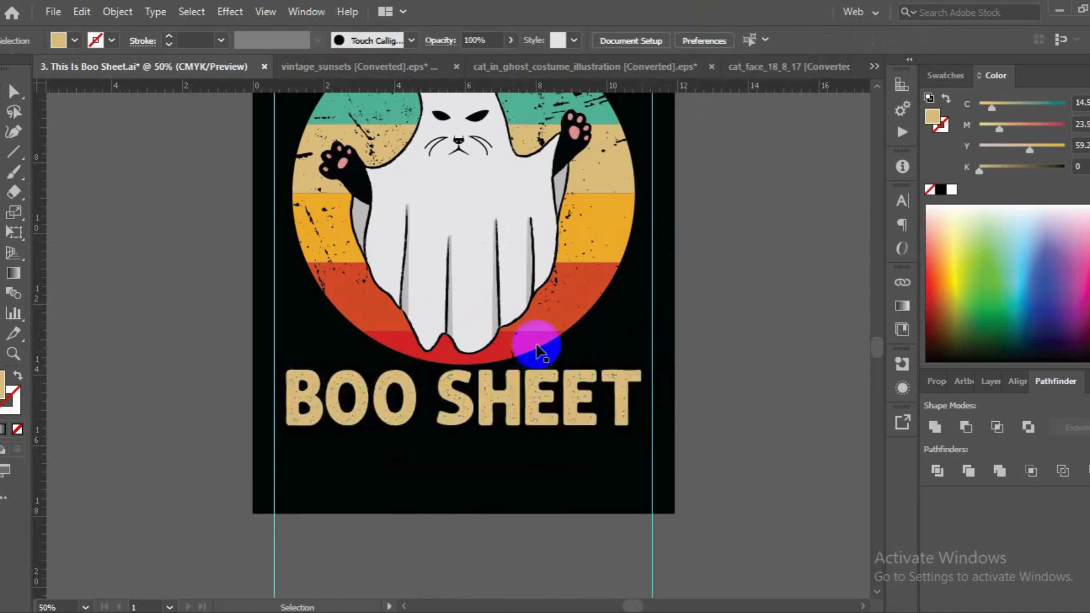
# - Nudge the THIS IS title down into place above the circle
pyautogui.hotkey('ctrl', '-')
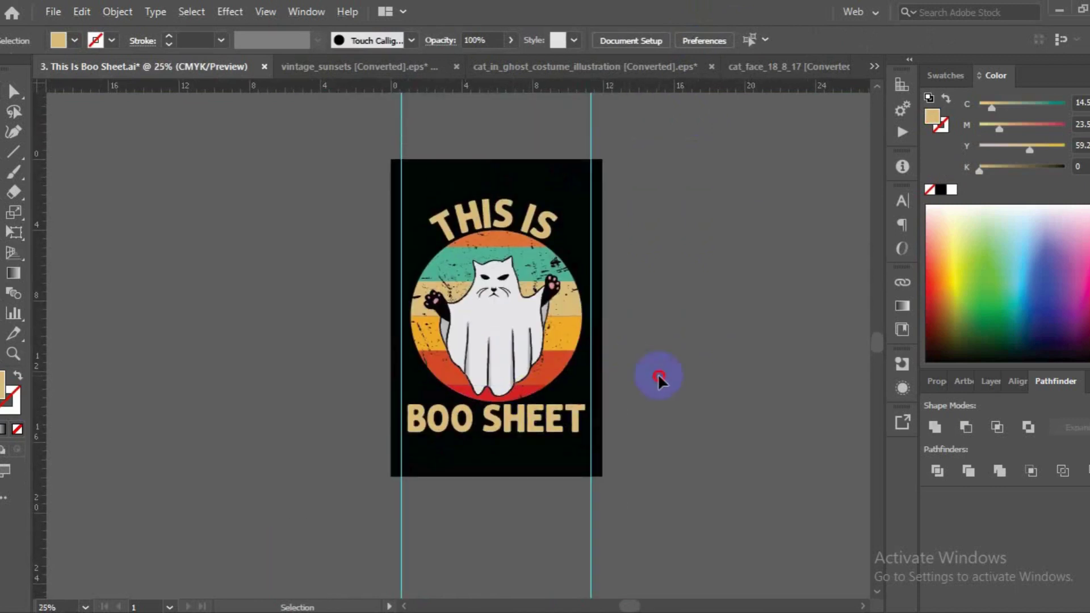
pyautogui.moveTo(497, 206); pyautogui.dragTo(499, 215)
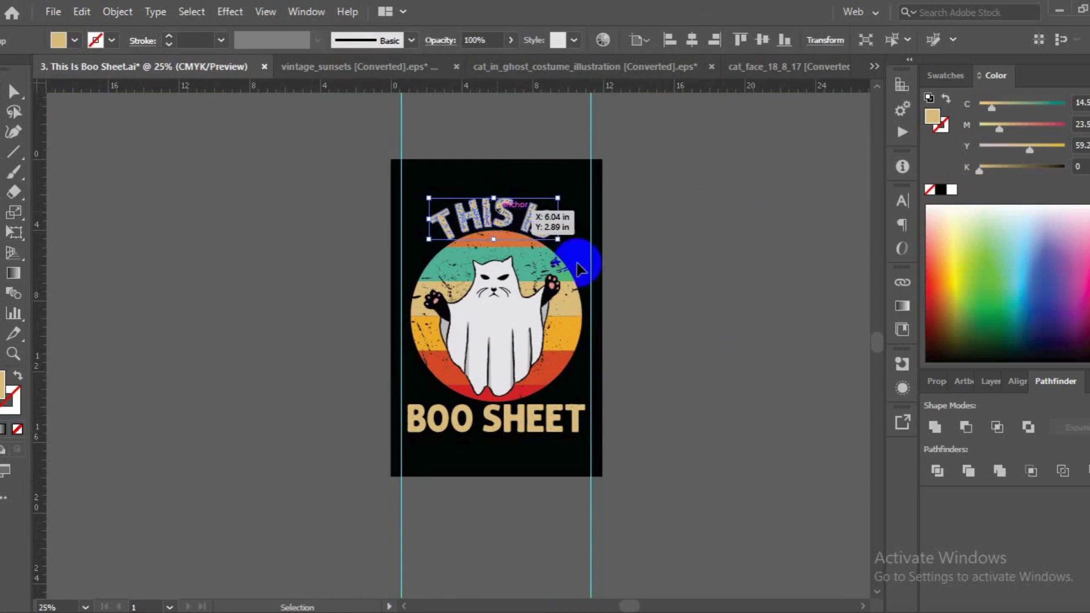
pyautogui.click(676, 299)
pyautogui.press('a')
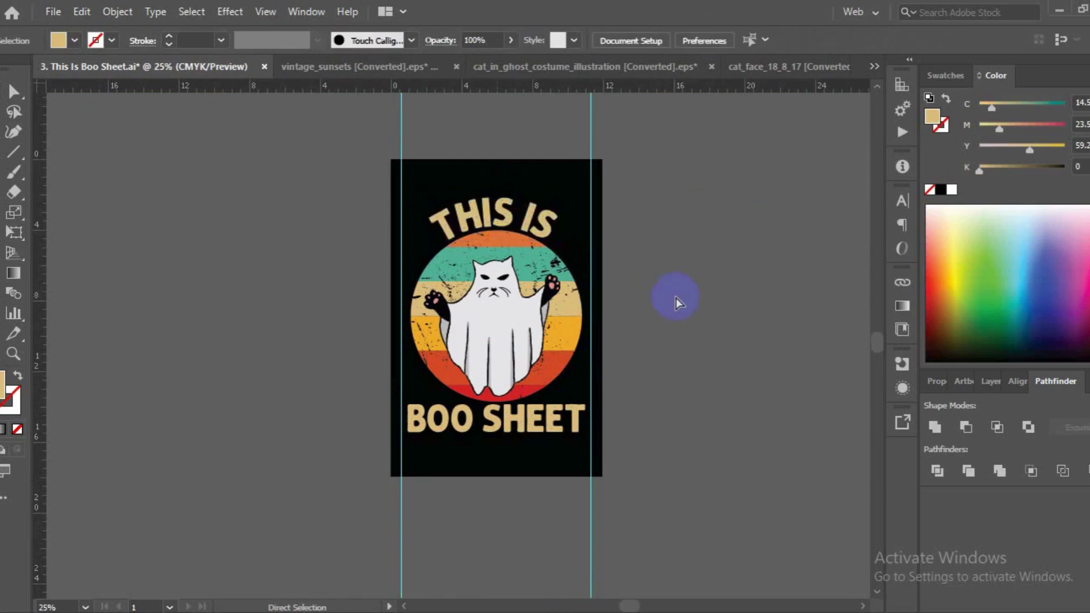
# - Save the document as This Is Boo Sheet.ai
pyautogui.hotkey('ctrl', 's')
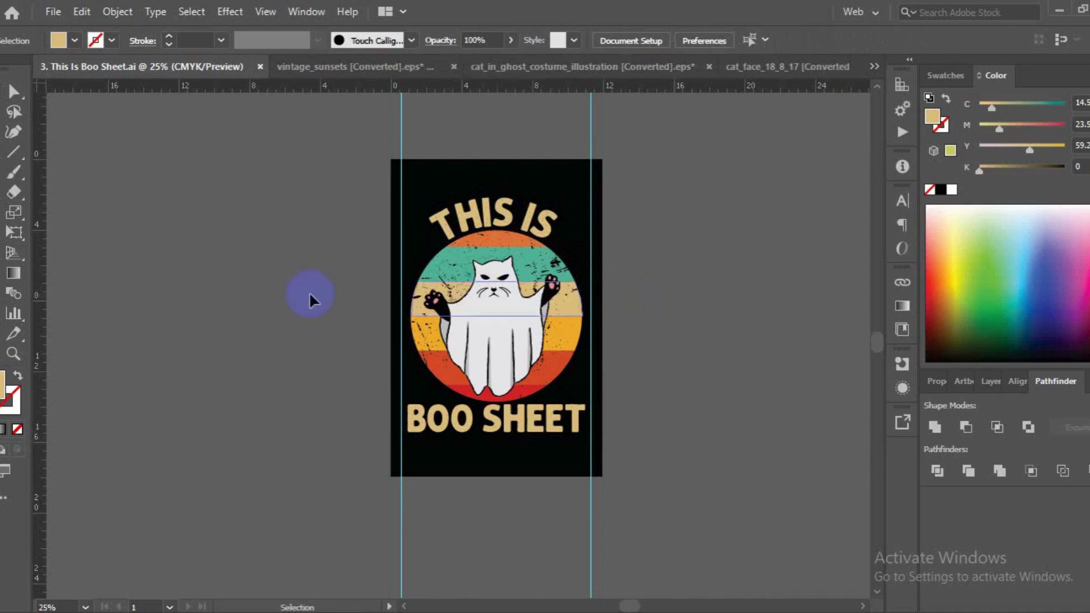
pyautogui.scroll(-1, 332, 268)
pyautogui.scroll(-1, 332, 268)
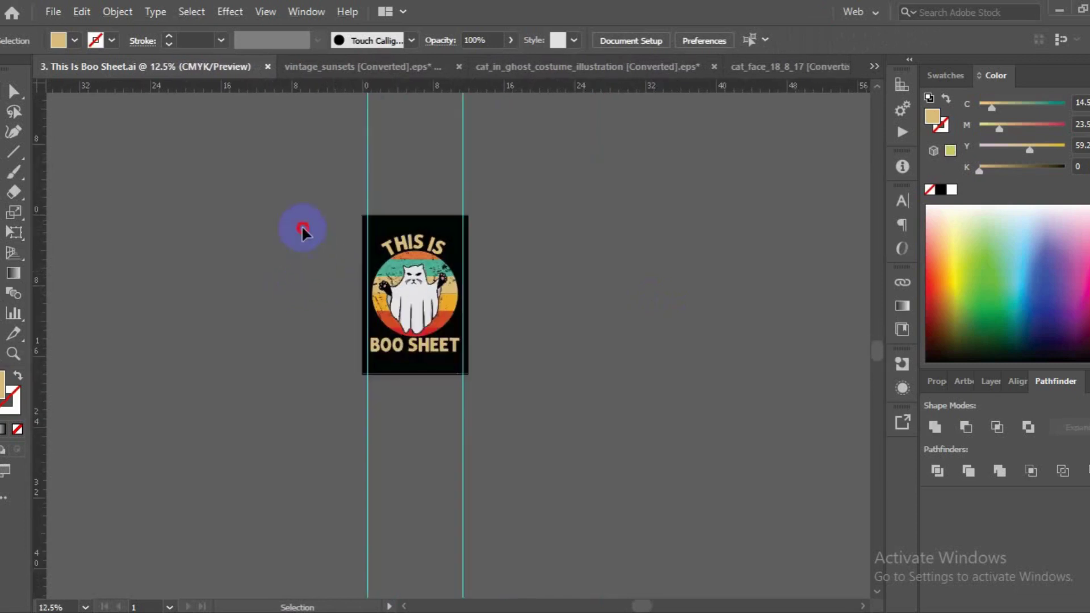
pyautogui.moveTo(301, 225); pyautogui.dragTo(553, 414)
pyautogui.click(553, 413)
pyautogui.scroll(2, 428, 263)
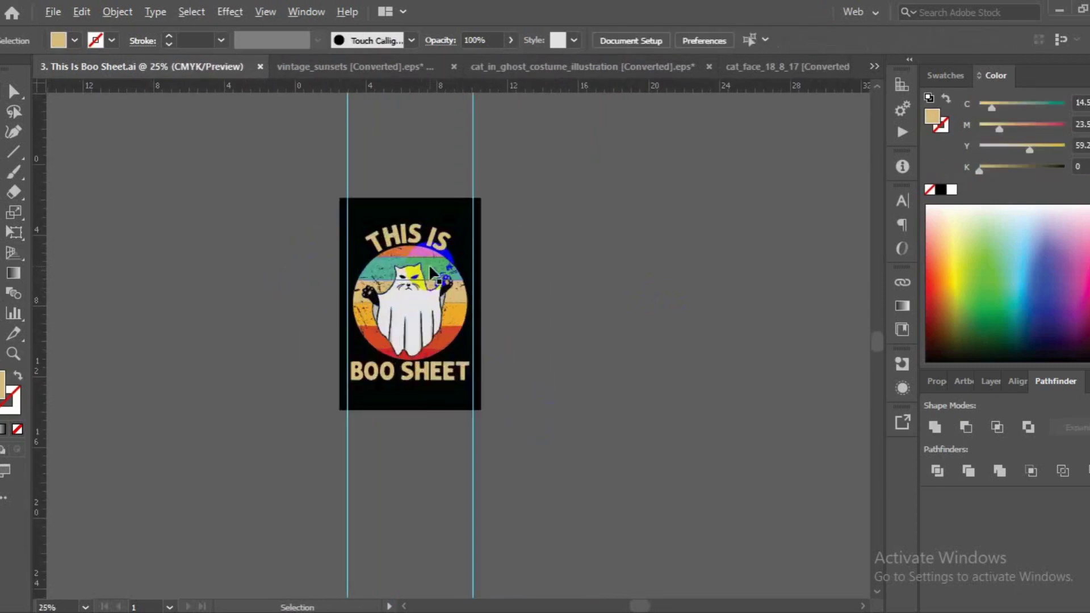
# - Save '3. This Is Boo Sheet' as an Illustrator EPS (*.EPS) copy, accepting the default EPS Options
pyautogui.press('a')
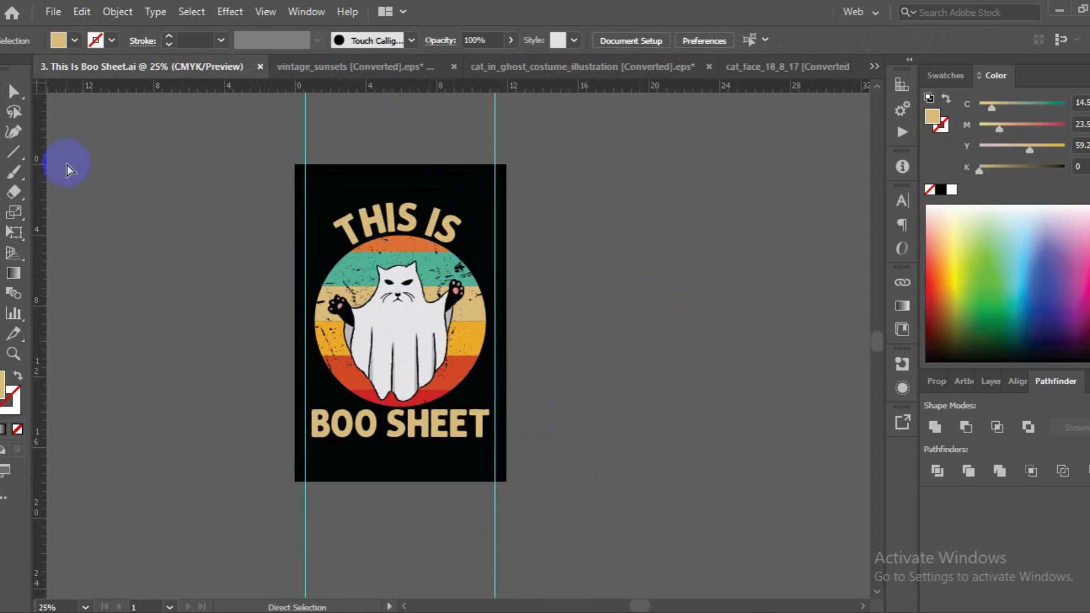
pyautogui.press('v')
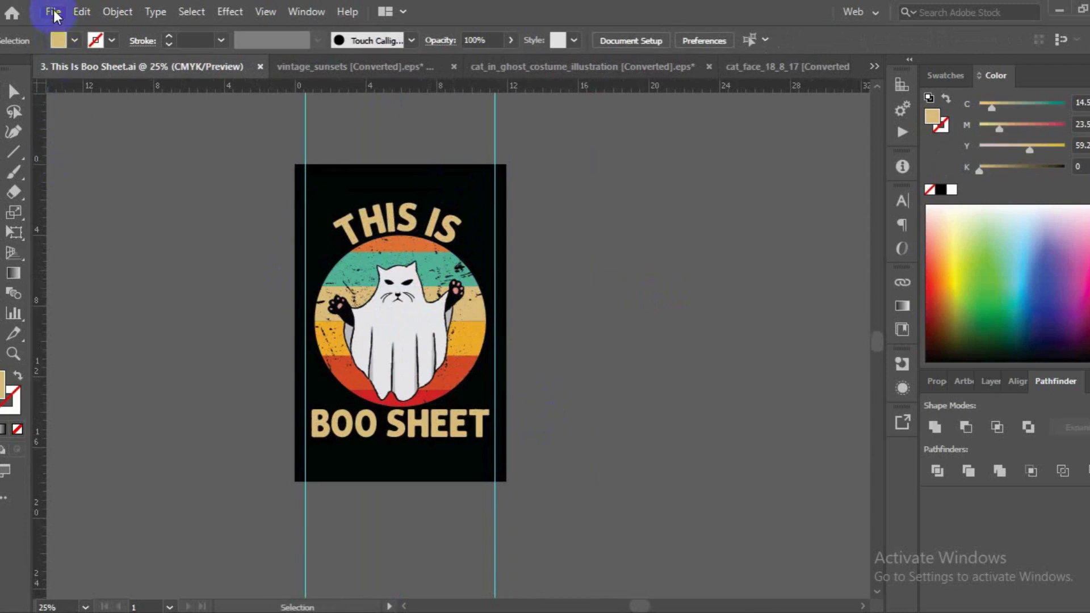
pyautogui.click(54, 12)
pyautogui.click(93, 169)
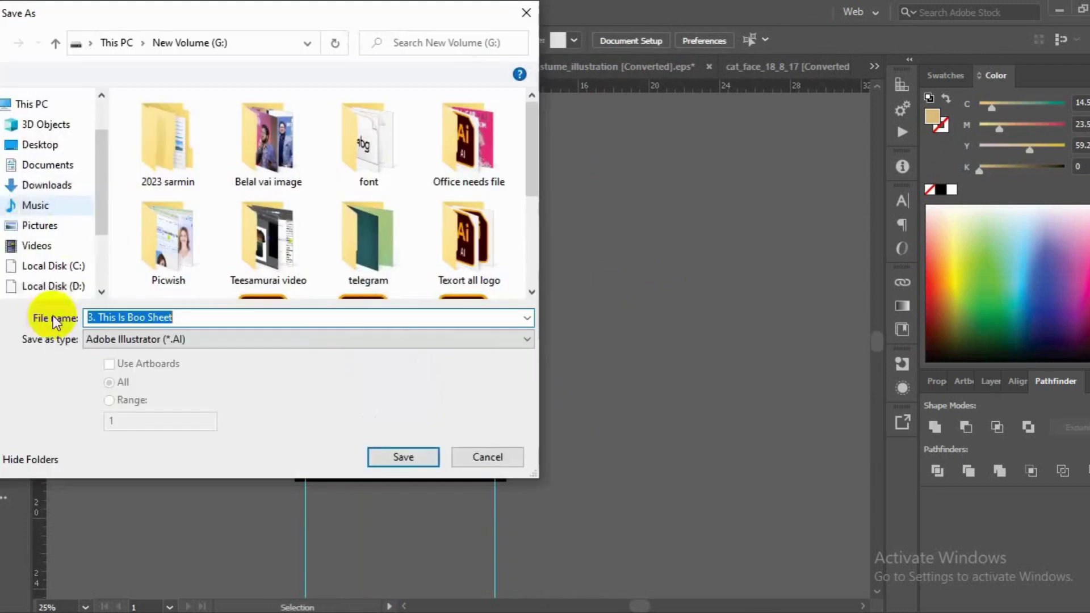
pyautogui.click(126, 339)
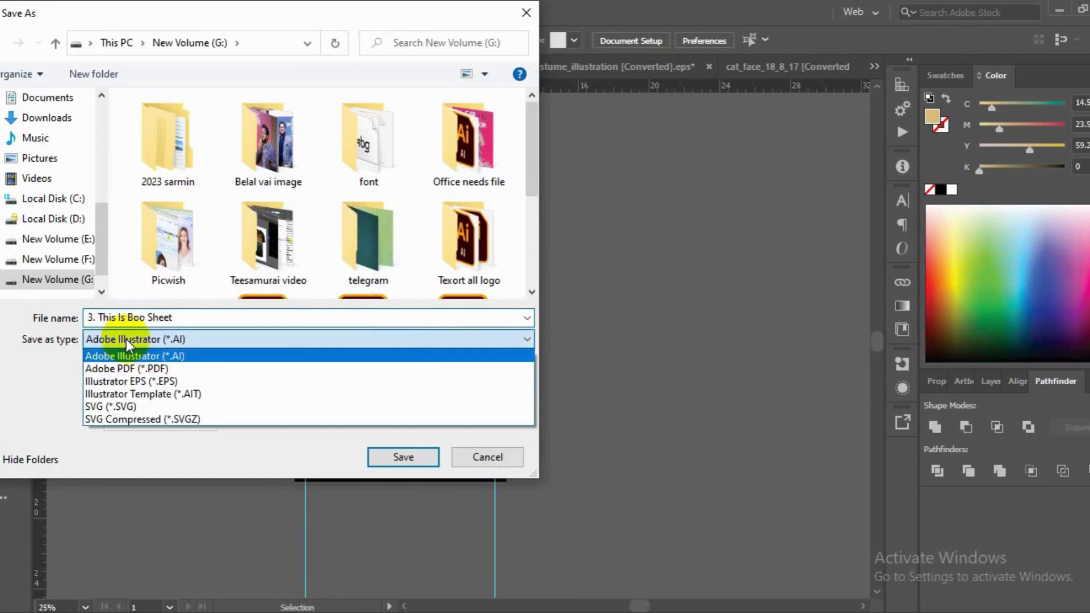
pyautogui.click(151, 379)
pyautogui.click(403, 457)
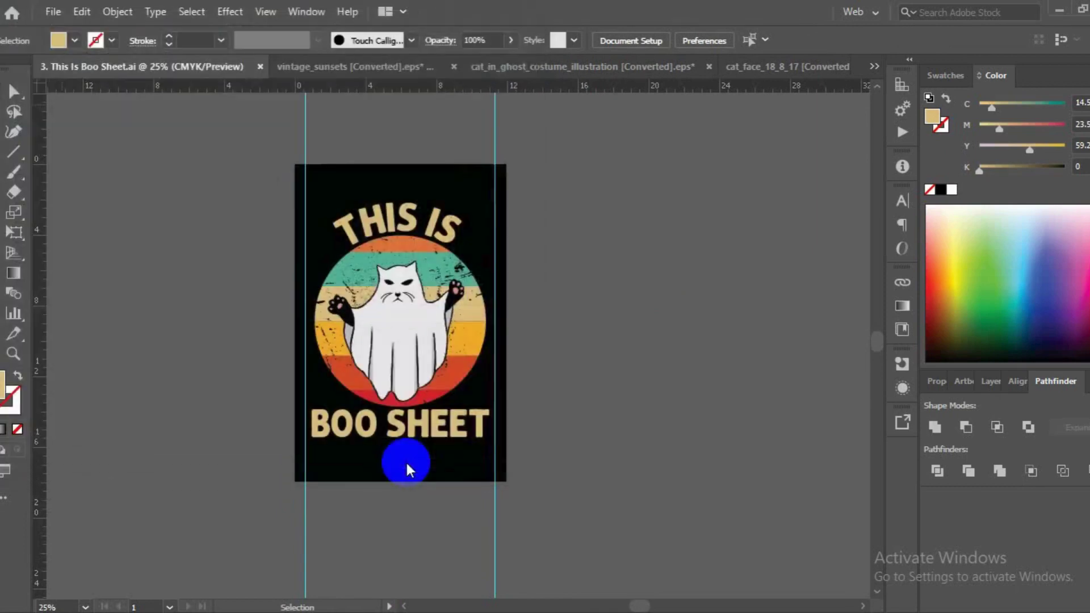
pyautogui.click(597, 547)
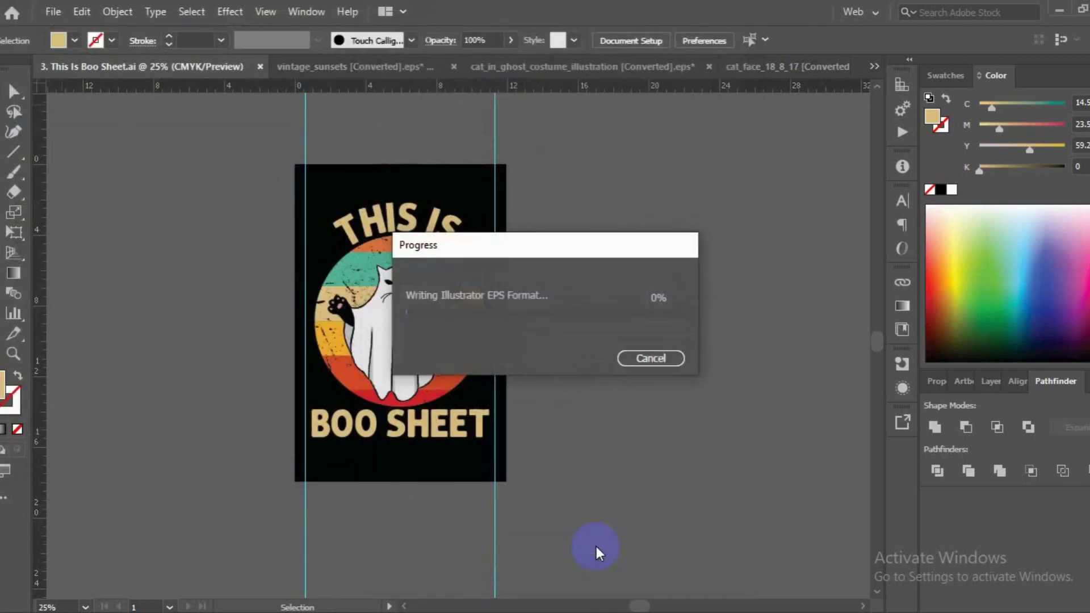